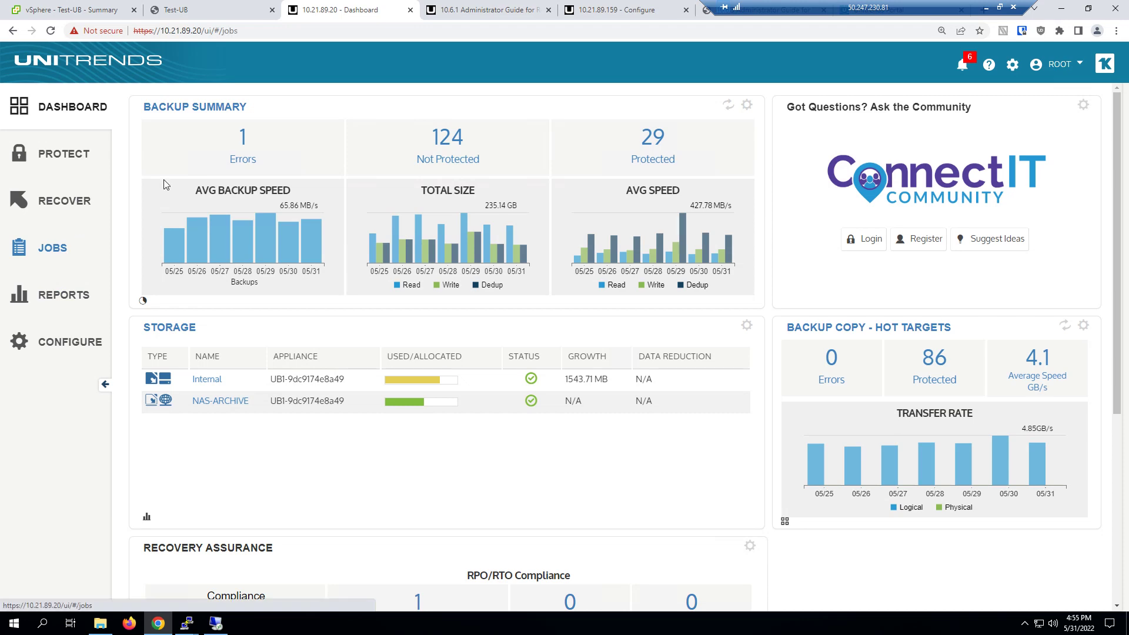
# Open the existing Data Copy Access Job for editing from the list of managed jobs
pyautogui.click(162, 131)
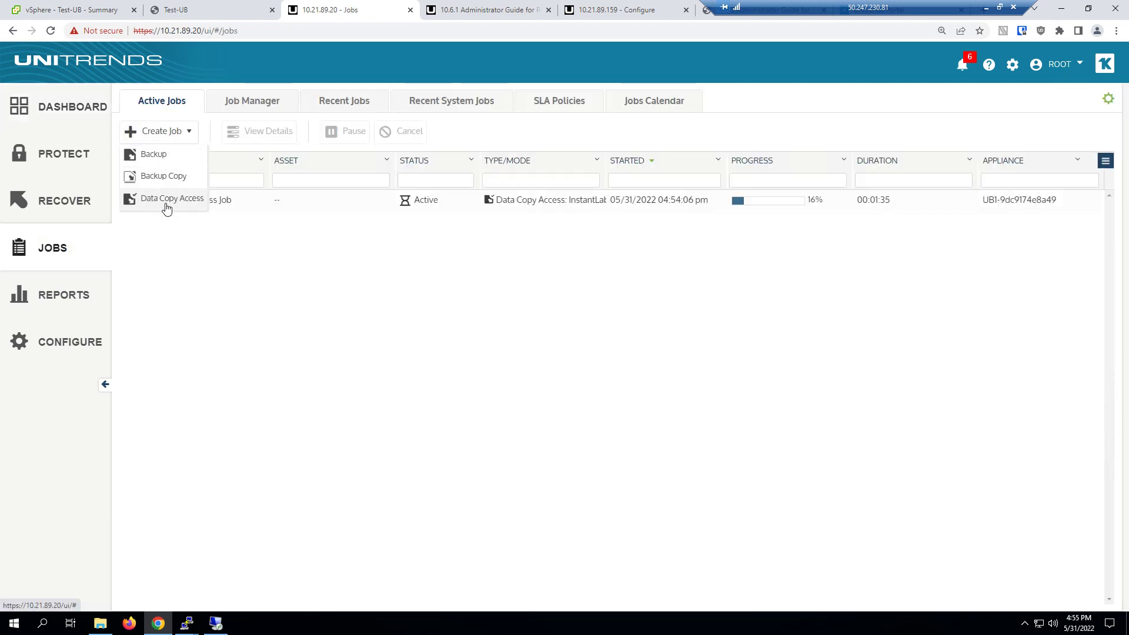
pyautogui.click(250, 107)
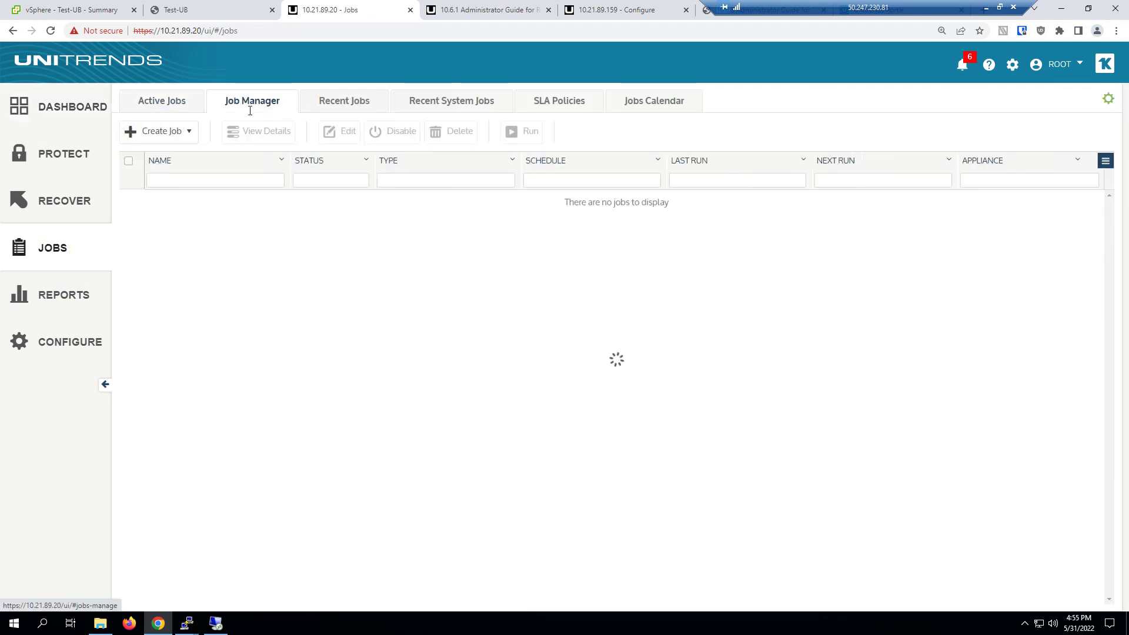
pyautogui.click(198, 531)
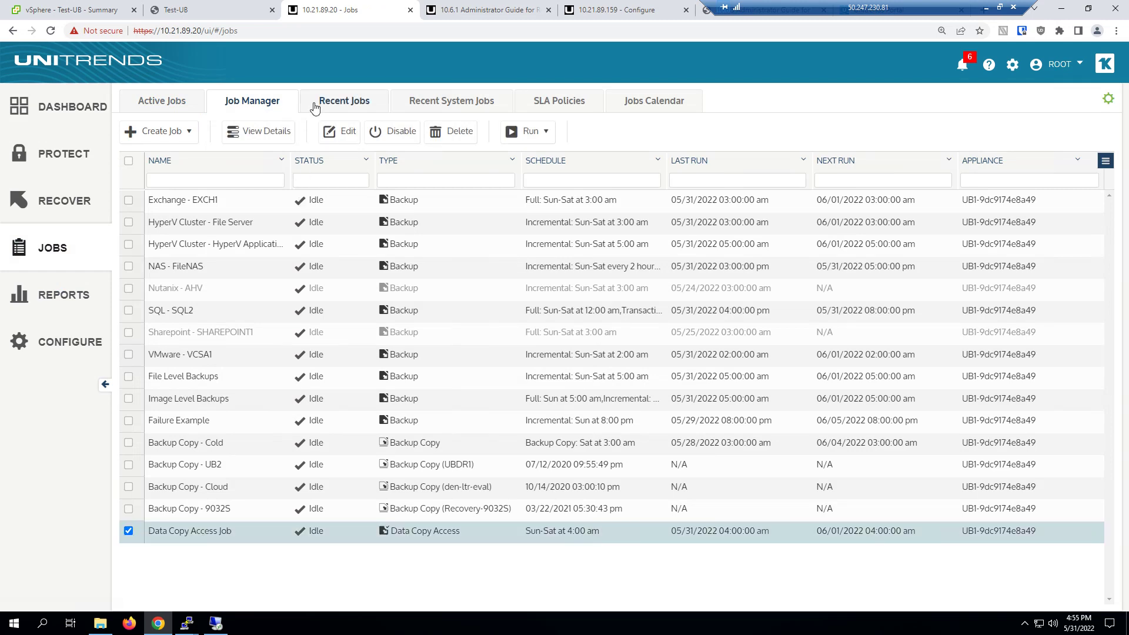
pyautogui.click(330, 133)
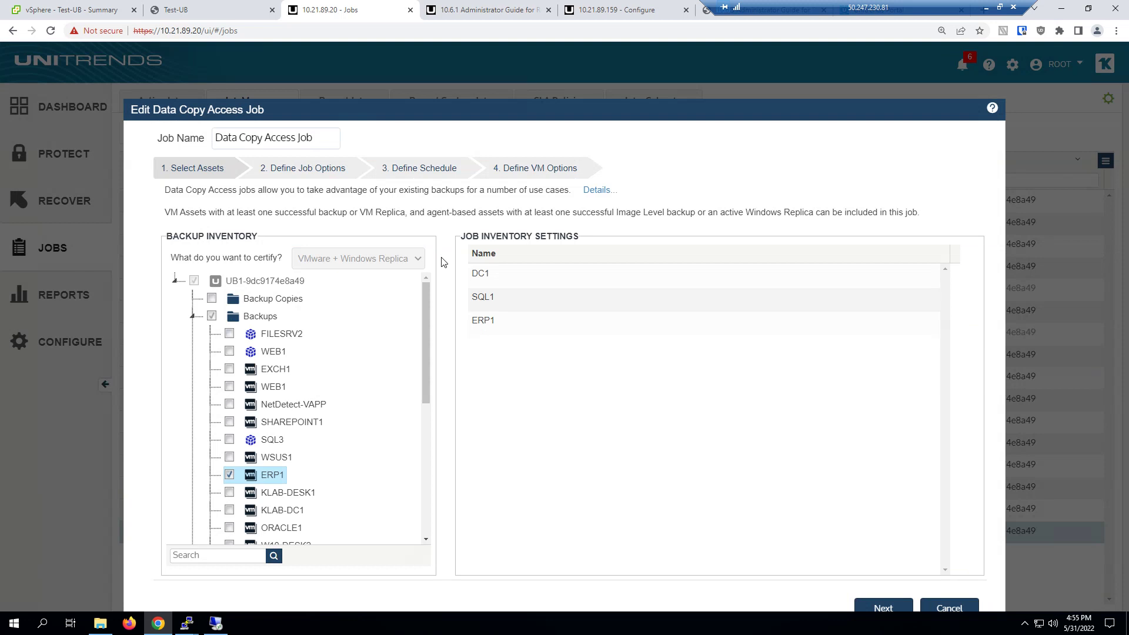
# Review which assets are selected in the job's backup inventory and advance to the job options
pyautogui.scroll(-3, 358, 455)
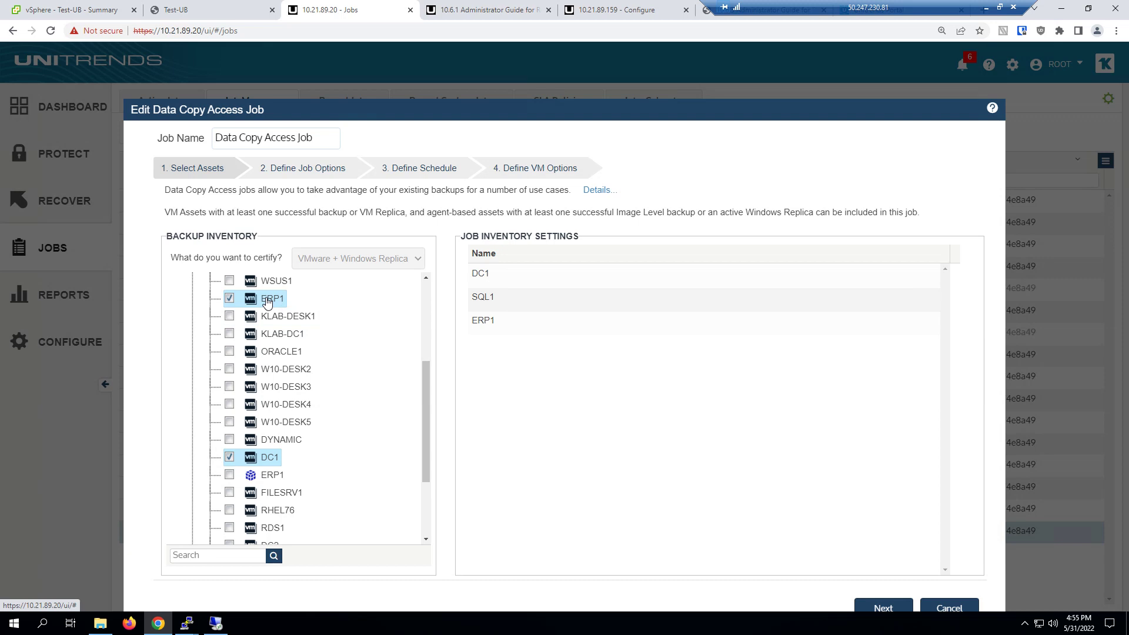
pyautogui.scroll(-2, 259, 467)
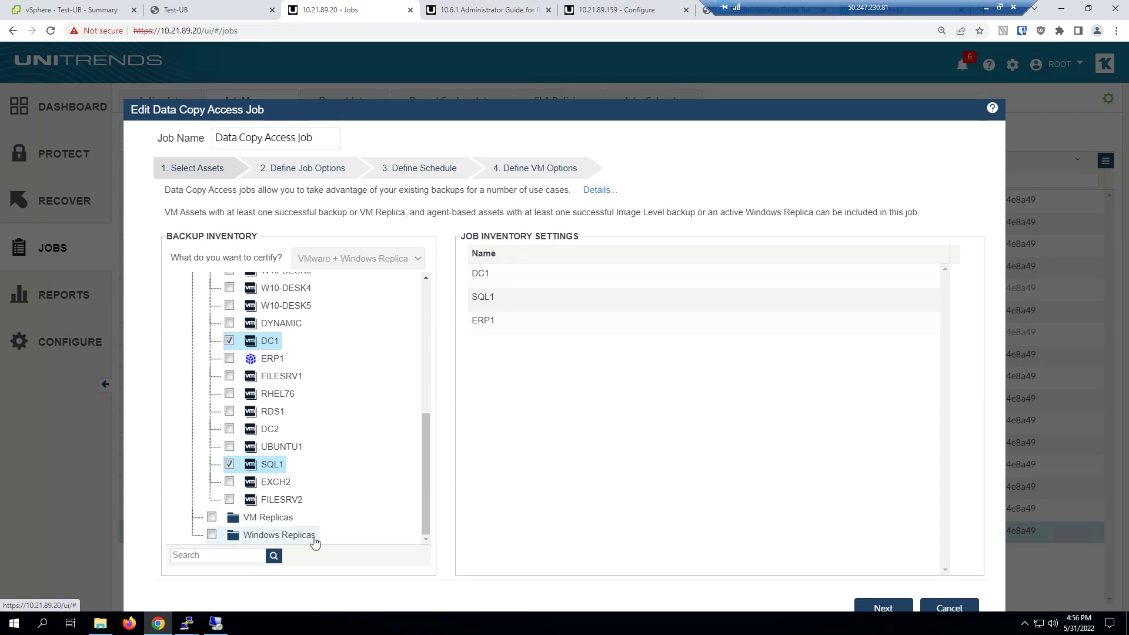
pyautogui.click(882, 608)
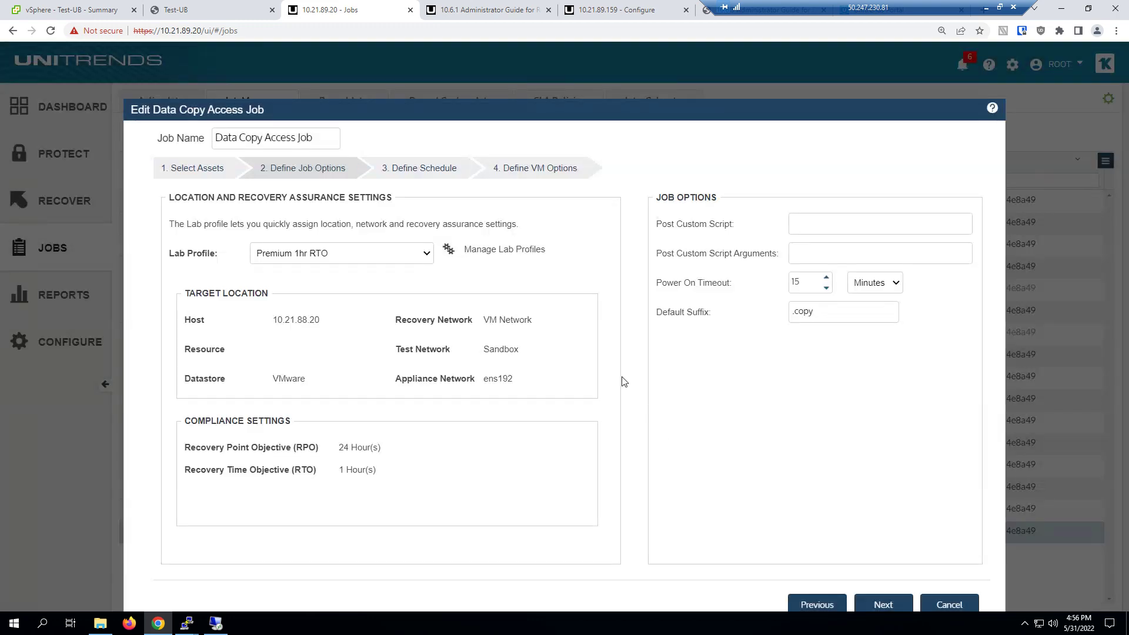
pyautogui.hotkey('ctrl', '-')
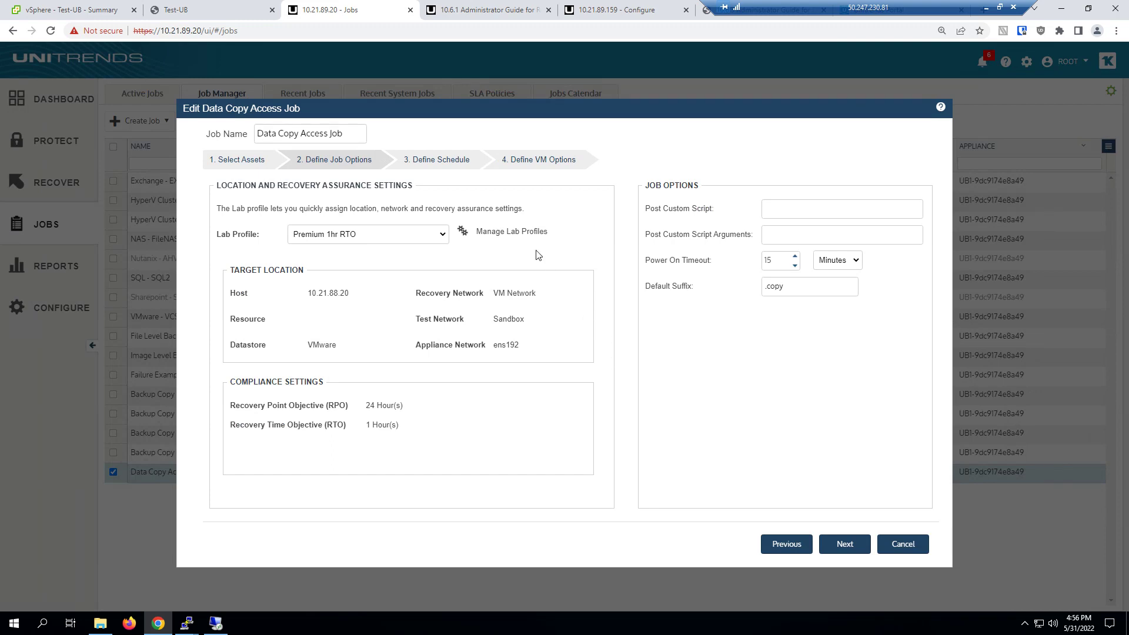
# Open the Premium 1hr RTO lab profile and examine its recovery objectives, host and test network settings
pyautogui.click(511, 232)
pyautogui.click(450, 280)
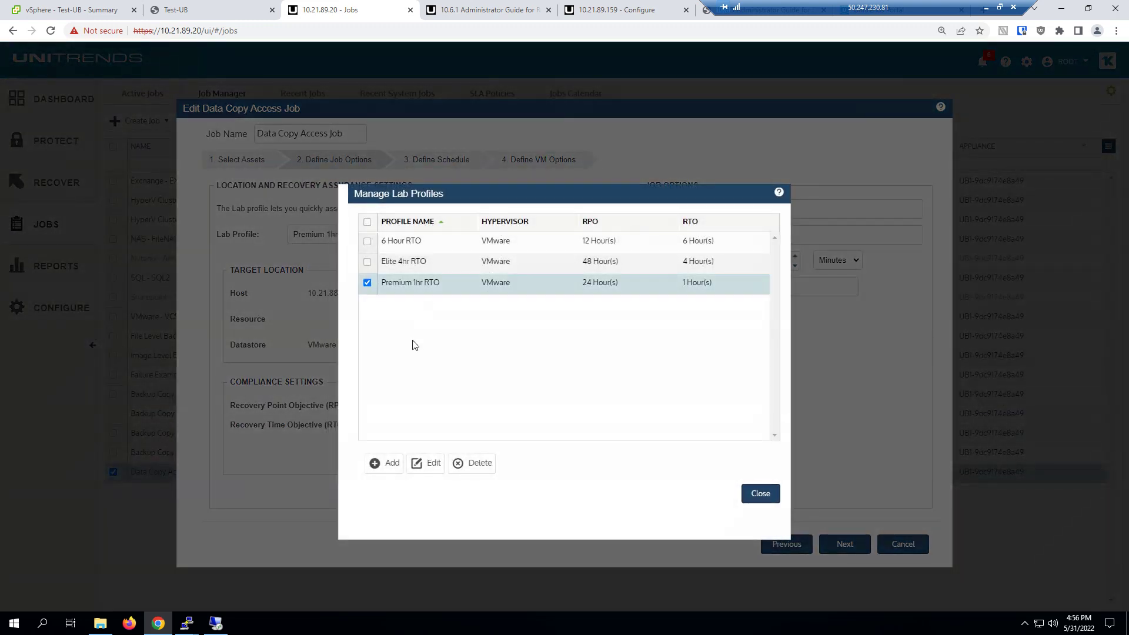
pyautogui.click(419, 459)
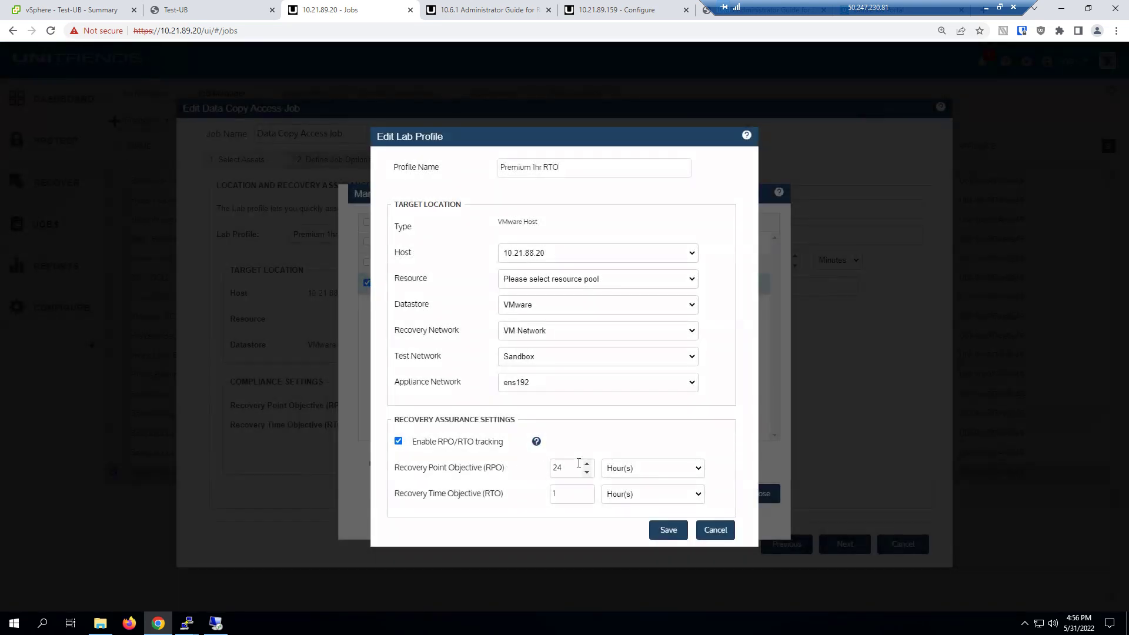
pyautogui.click(476, 468)
pyautogui.click(556, 495)
pyautogui.doubleClick(400, 254)
pyautogui.click(399, 254)
pyautogui.click(398, 254)
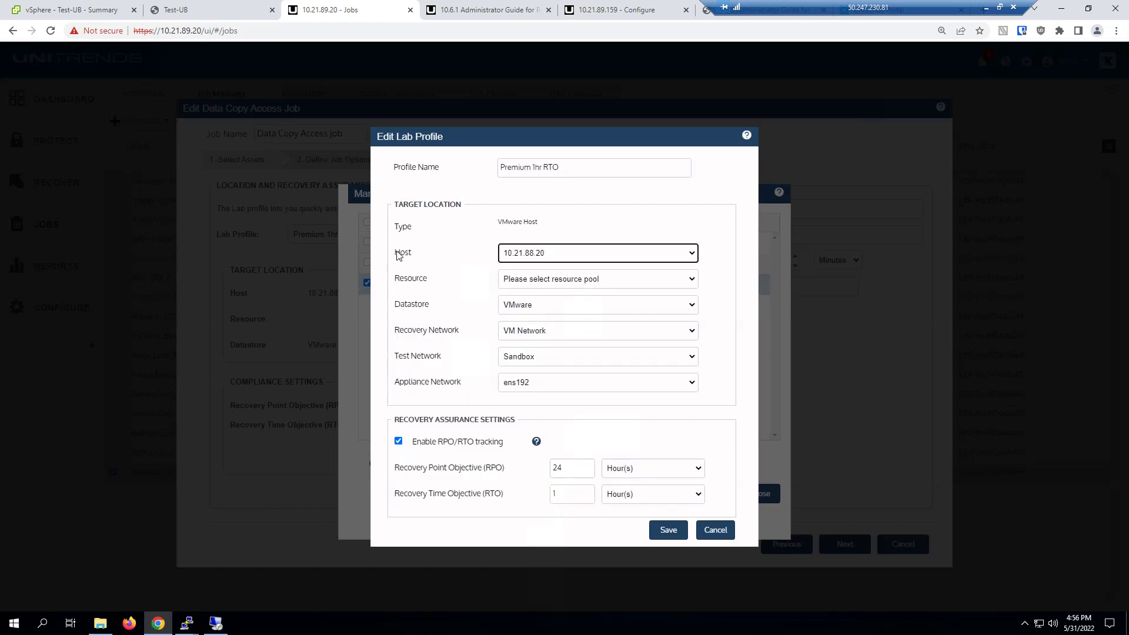
pyautogui.doubleClick(398, 254)
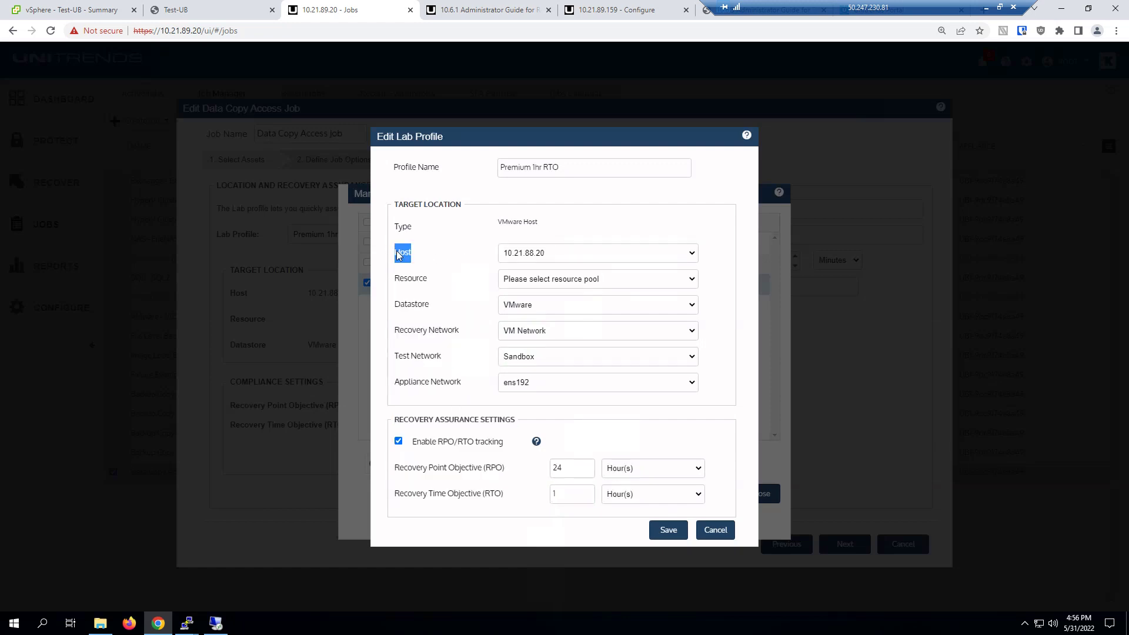
pyautogui.moveTo(395, 358); pyautogui.dragTo(453, 359)
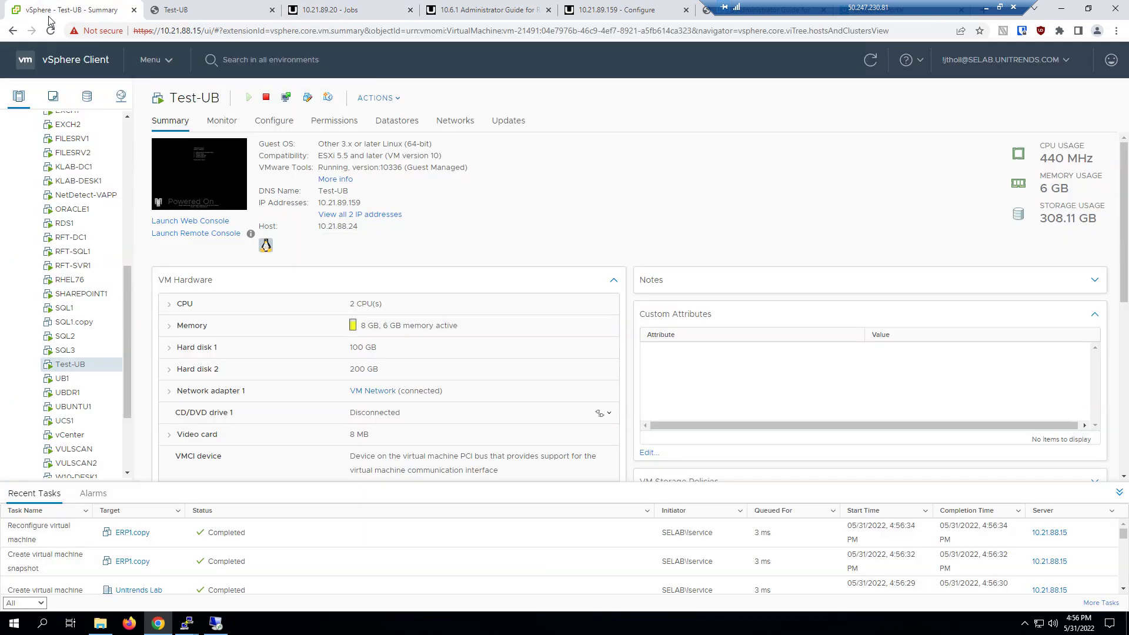
# Switch to the vSphere Client and view the Sandbox network in the networking inventory
pyautogui.click(51, 7)
pyautogui.scroll(5, 83, 170)
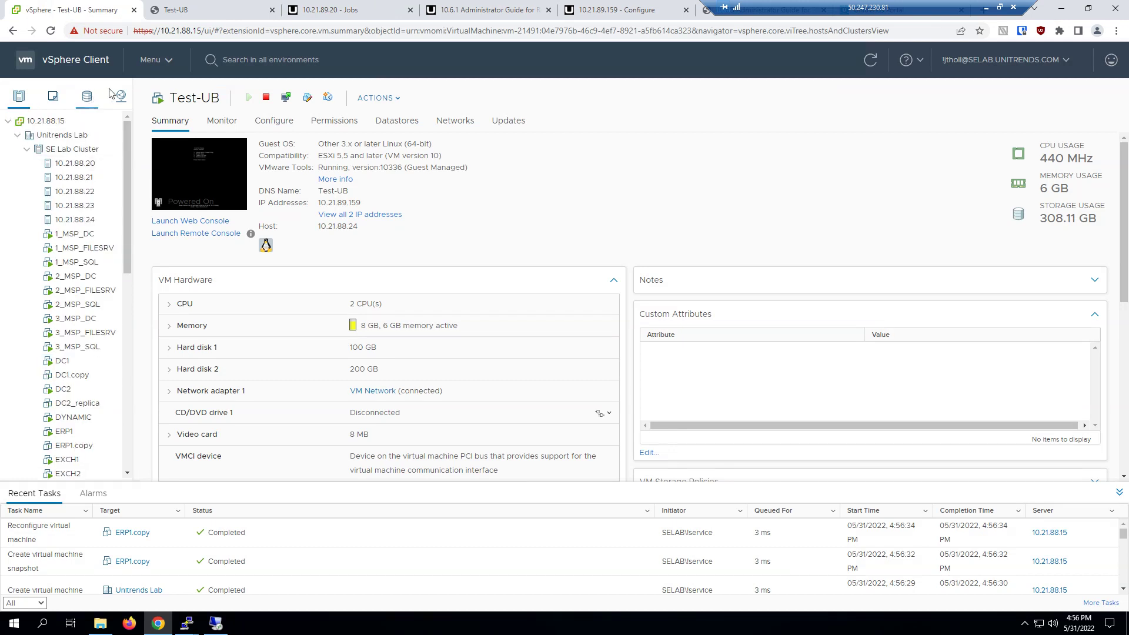
pyautogui.click(119, 95)
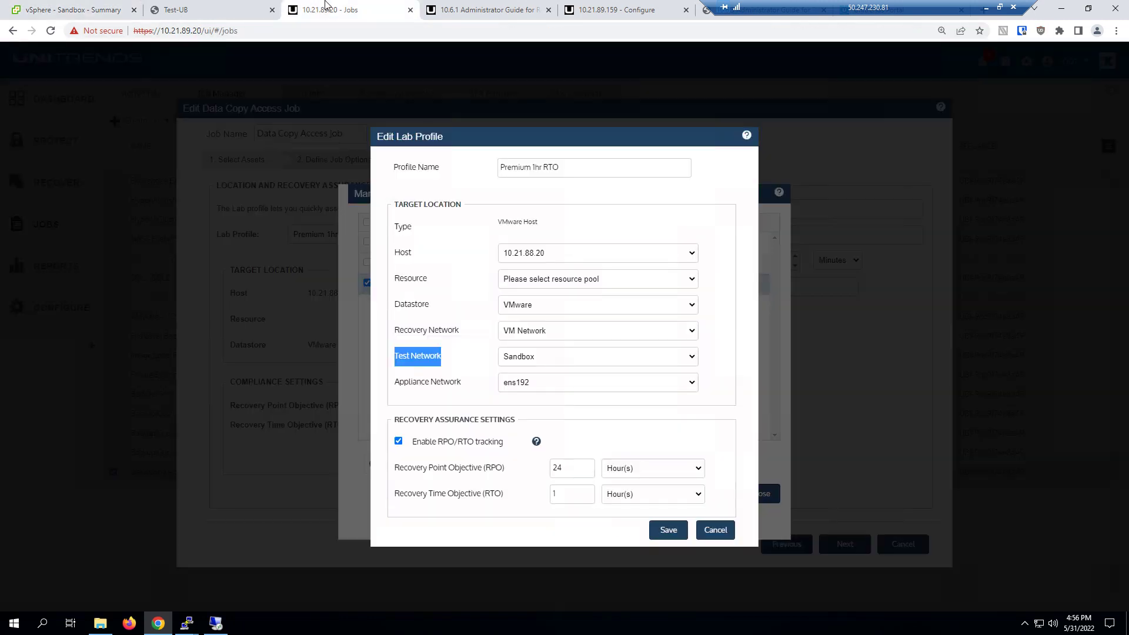
# Switch back to Unitrends, check the lab profile's datastore, and close the profile and profile manager without saving
pyautogui.click(326, 8)
pyautogui.moveTo(447, 330)
pyautogui.mouseDown()
pyautogui.moveTo(386, 335)
pyautogui.moveTo(441, 310)
pyautogui.mouseUp()
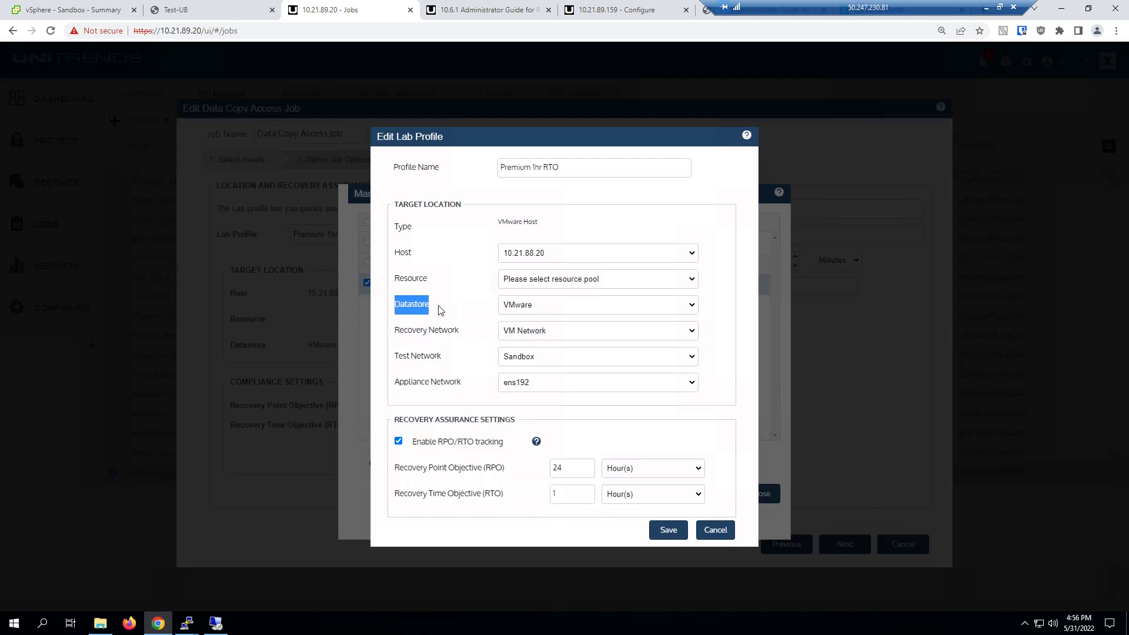
pyautogui.click(441, 310)
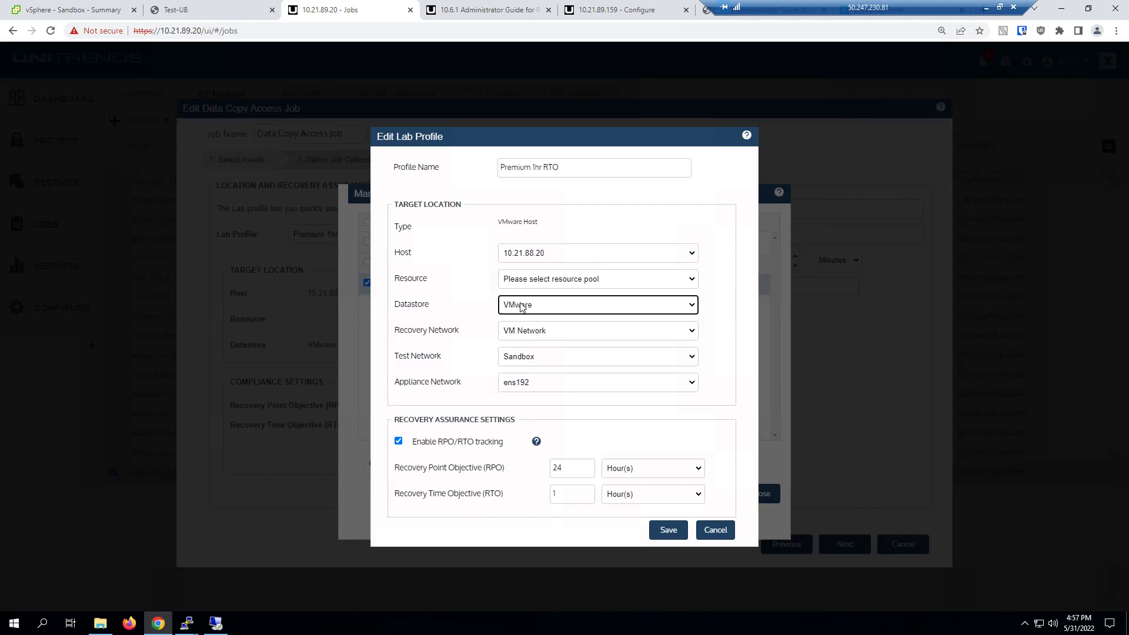
pyautogui.click(717, 531)
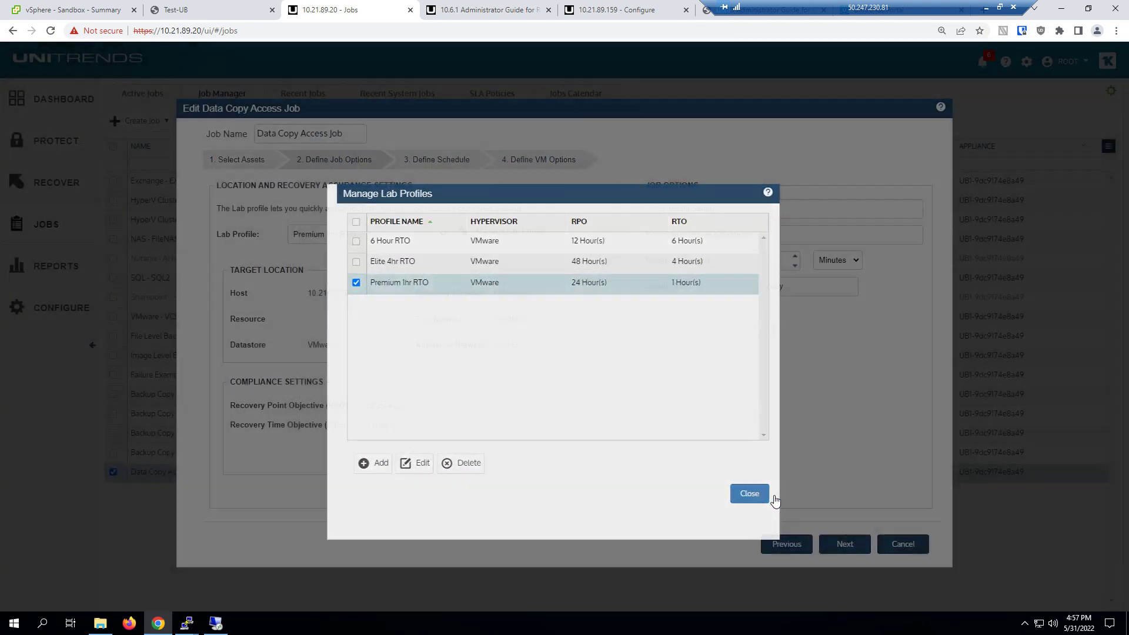
pyautogui.click(763, 495)
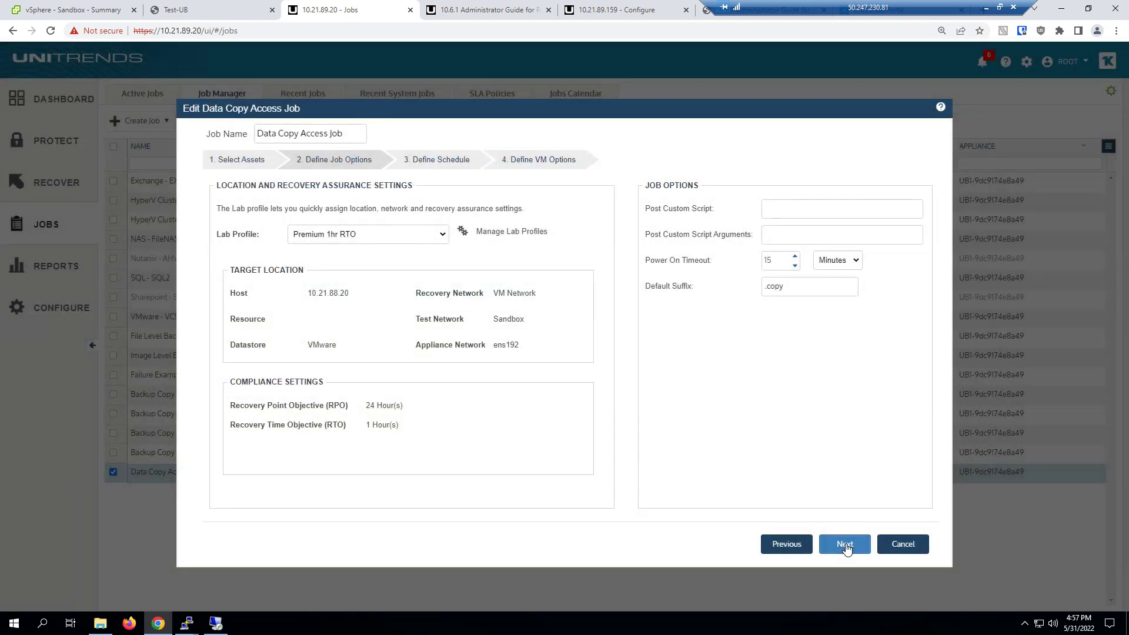
# Advance past the job schedule to the VM options and check DC1's boot order and guest credentials
pyautogui.click(845, 543)
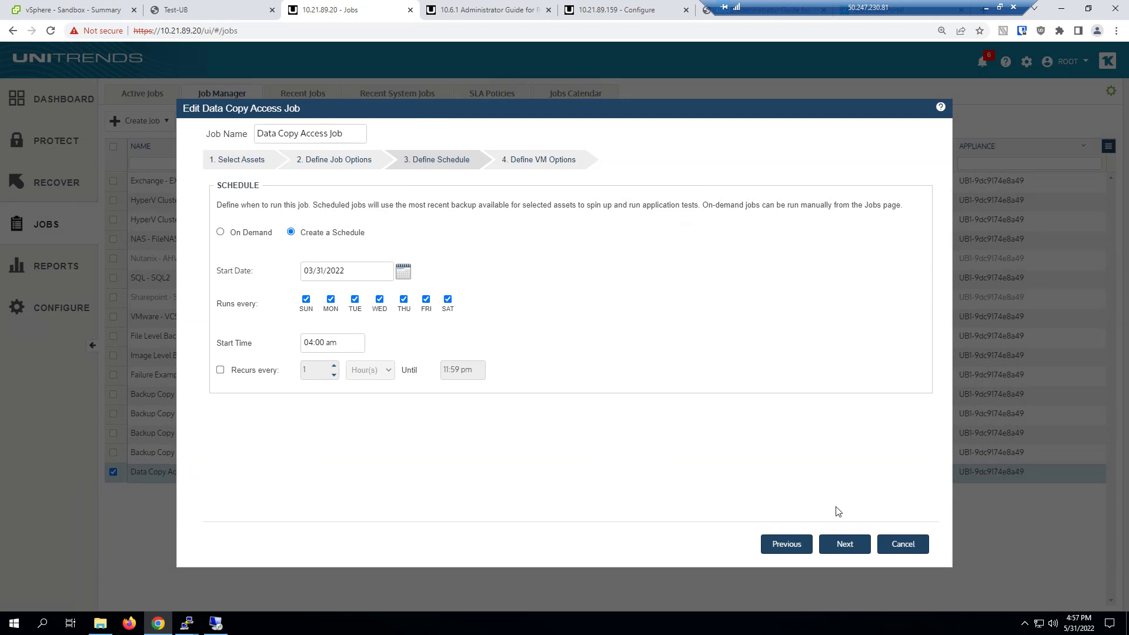
pyautogui.click(846, 545)
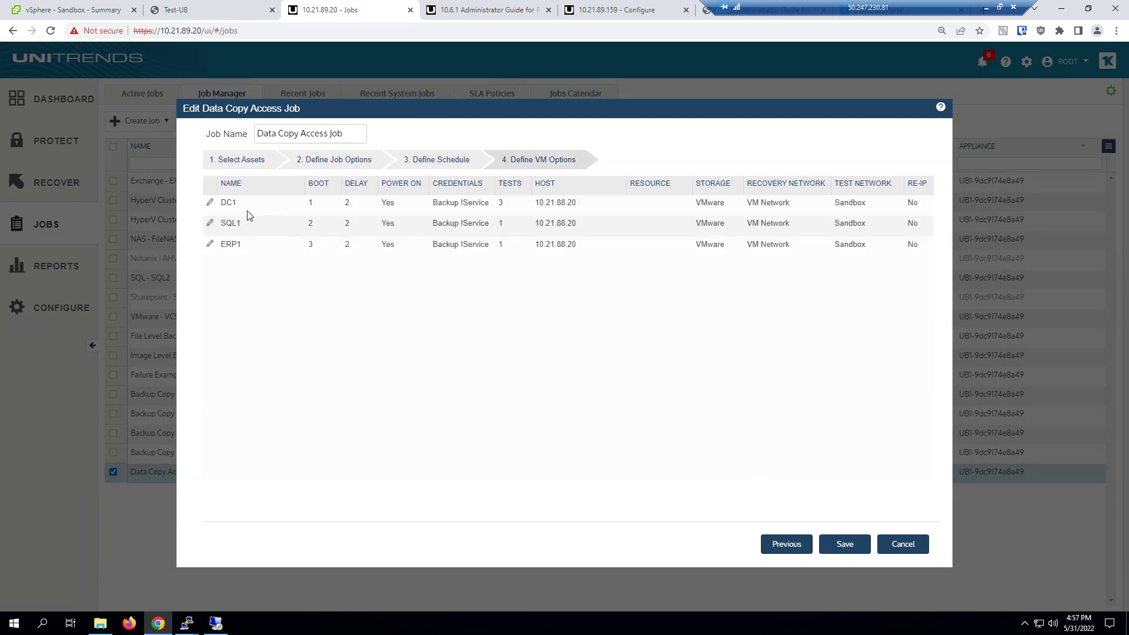
pyautogui.click(211, 203)
pyautogui.doubleClick(523, 315)
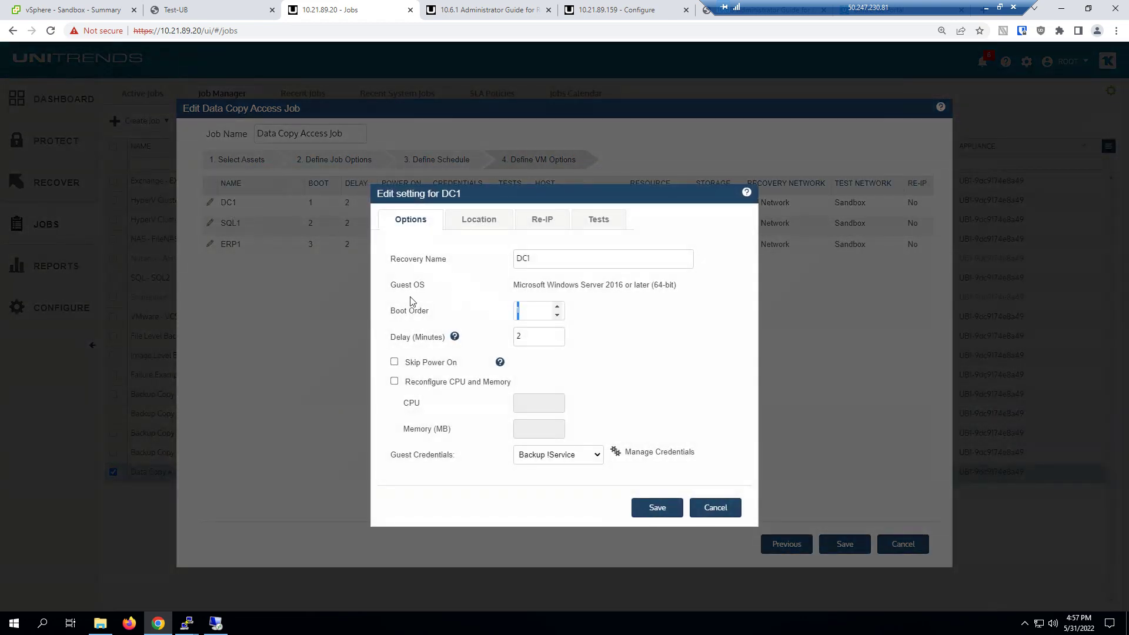
pyautogui.press('Tab')
pyautogui.moveTo(456, 457); pyautogui.dragTo(386, 462)
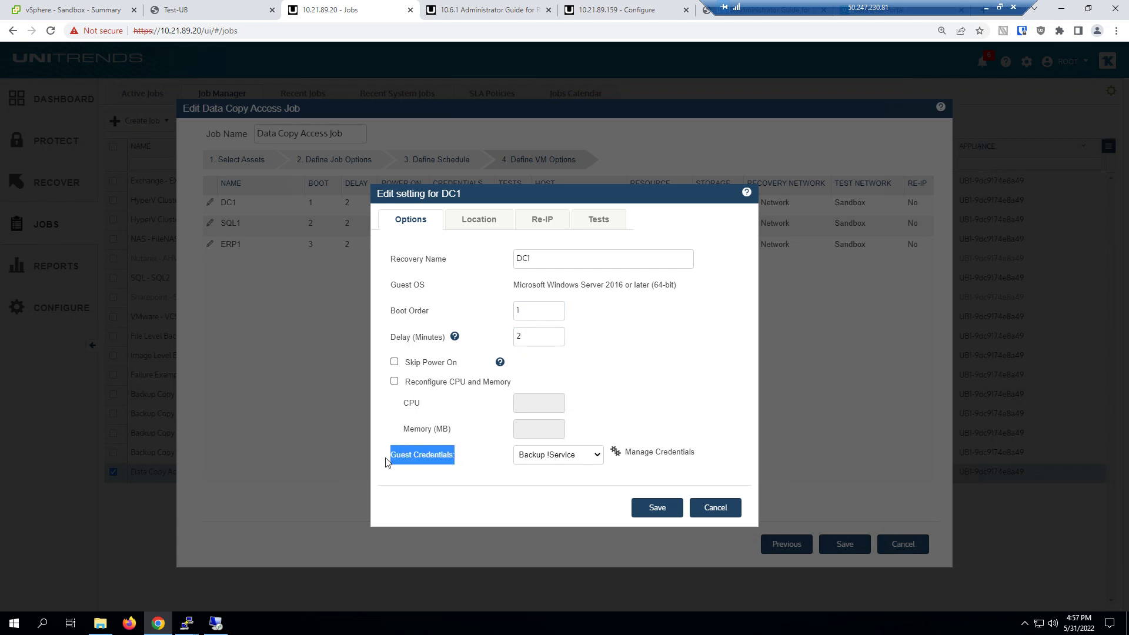
# Review the application tests assigned to DC1, including the Active Directory and DHCP Server tests
pyautogui.click(607, 221)
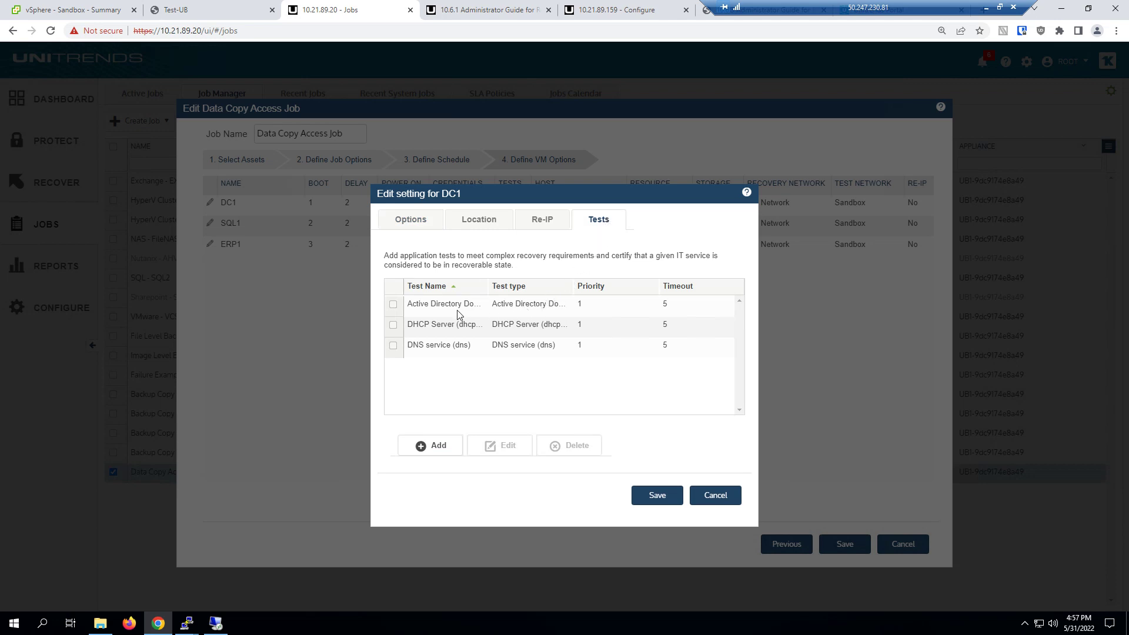
pyautogui.click(436, 309)
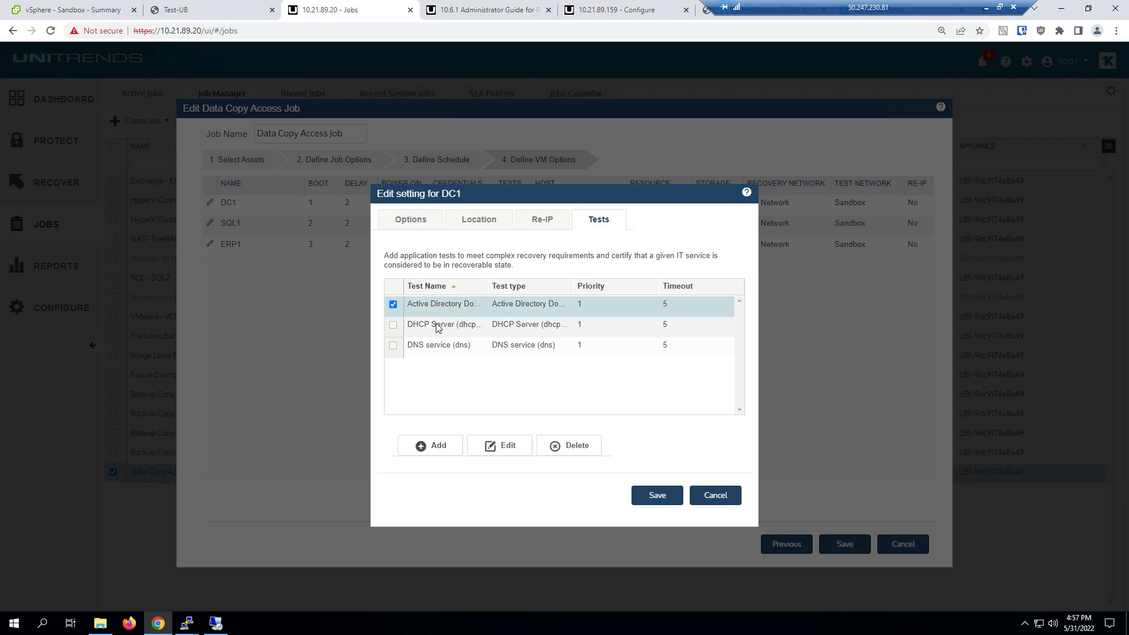
pyautogui.click(438, 327)
# Browse the application test types available for DC1, then cancel the new test and the DC1 settings
pyautogui.click(426, 445)
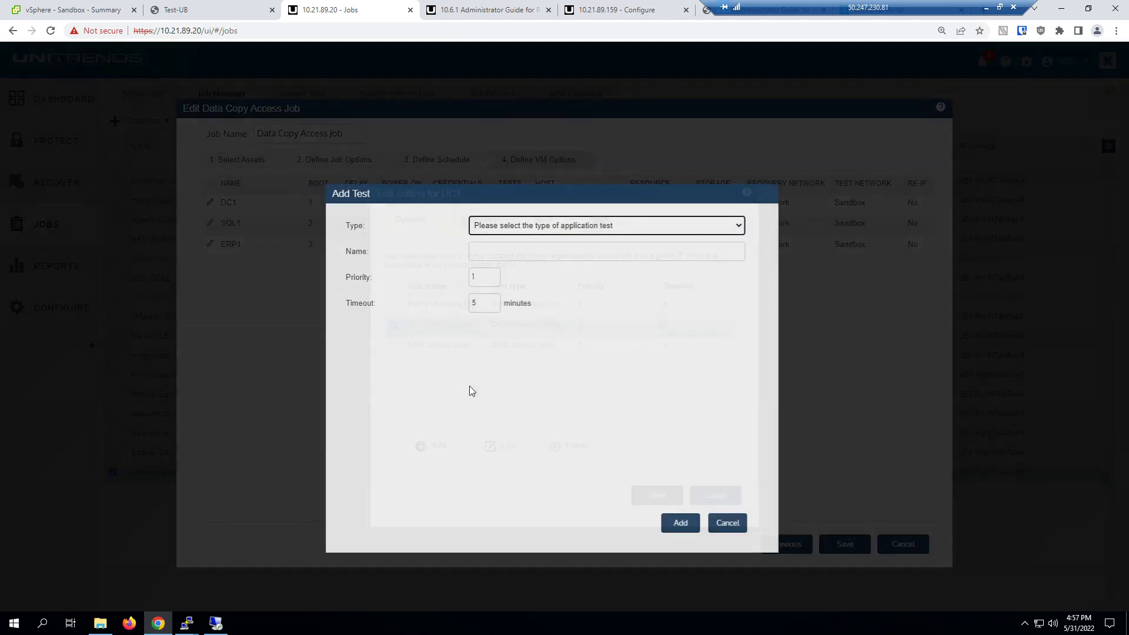
pyautogui.click(548, 226)
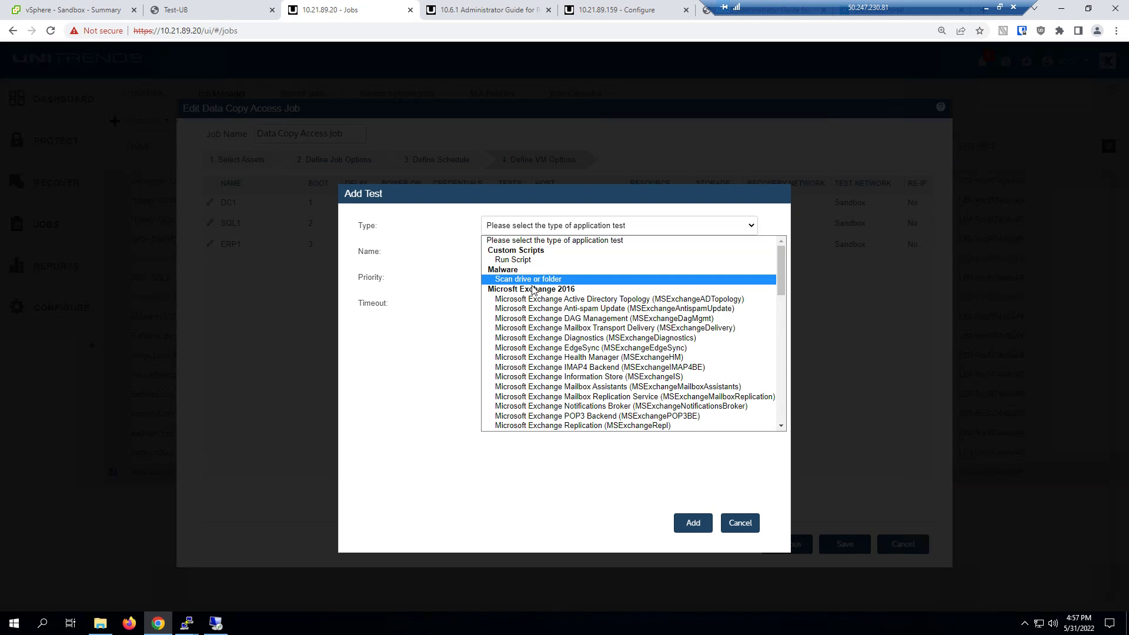
pyautogui.scroll(-8, 533, 290)
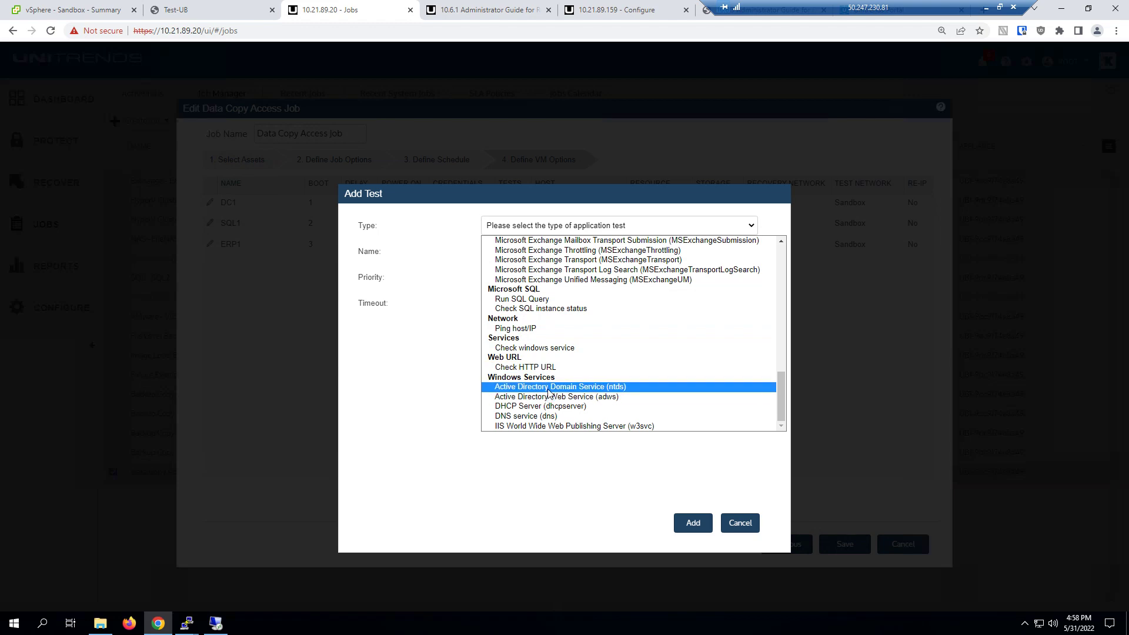
pyautogui.press('Escape')
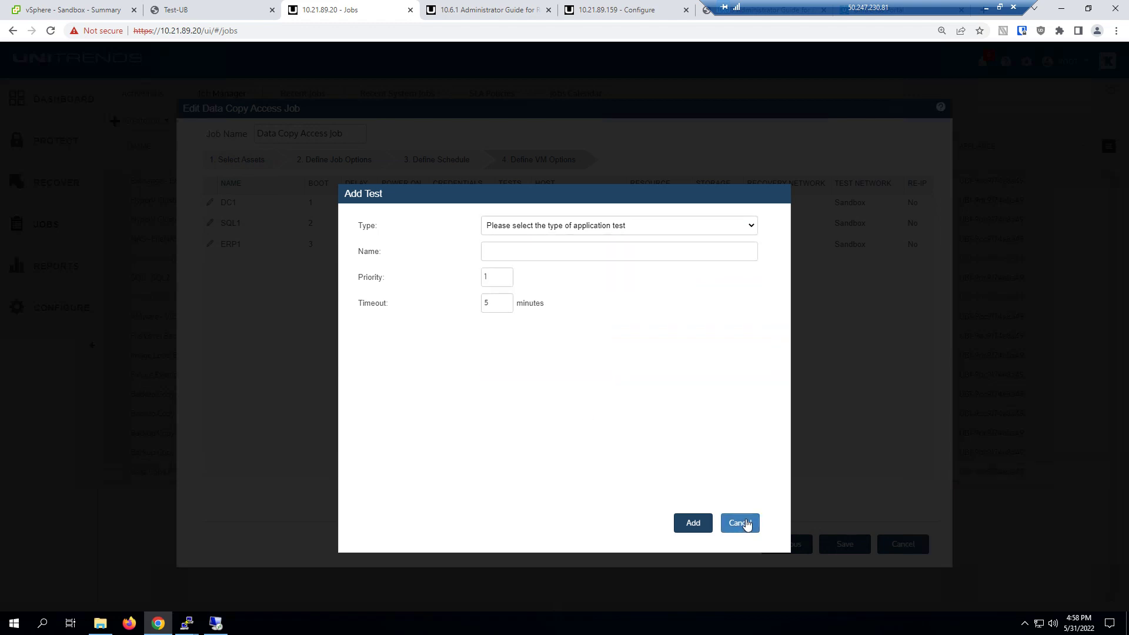
pyautogui.click(740, 523)
pyautogui.click(716, 494)
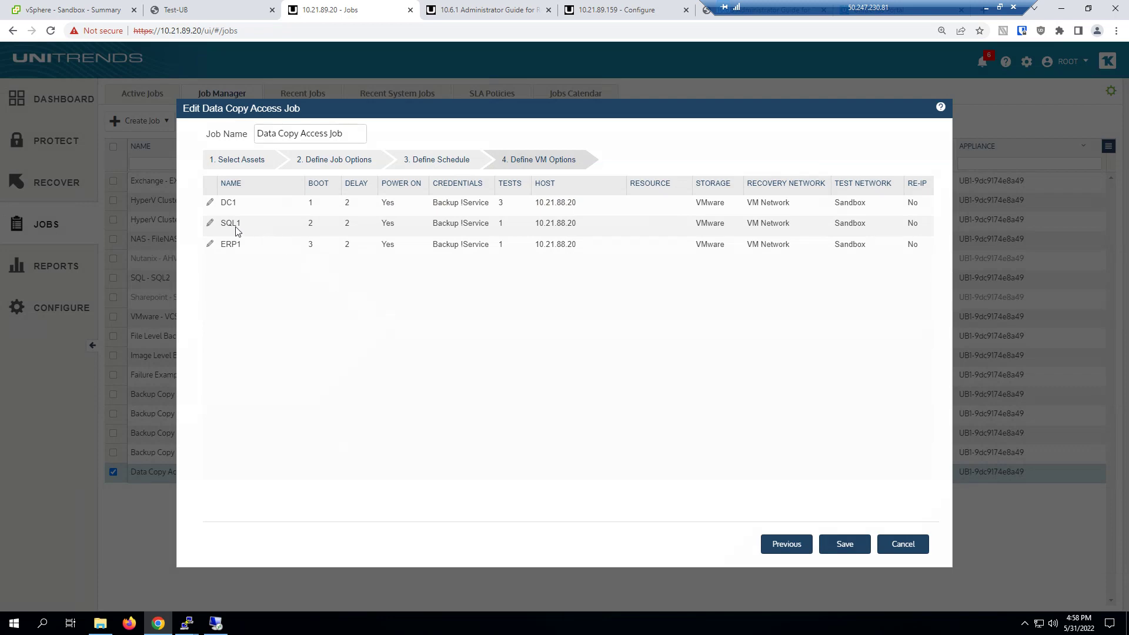
# Review SQL1's boot order, guest credentials and application tests, then close its settings without saving
pyautogui.click(210, 223)
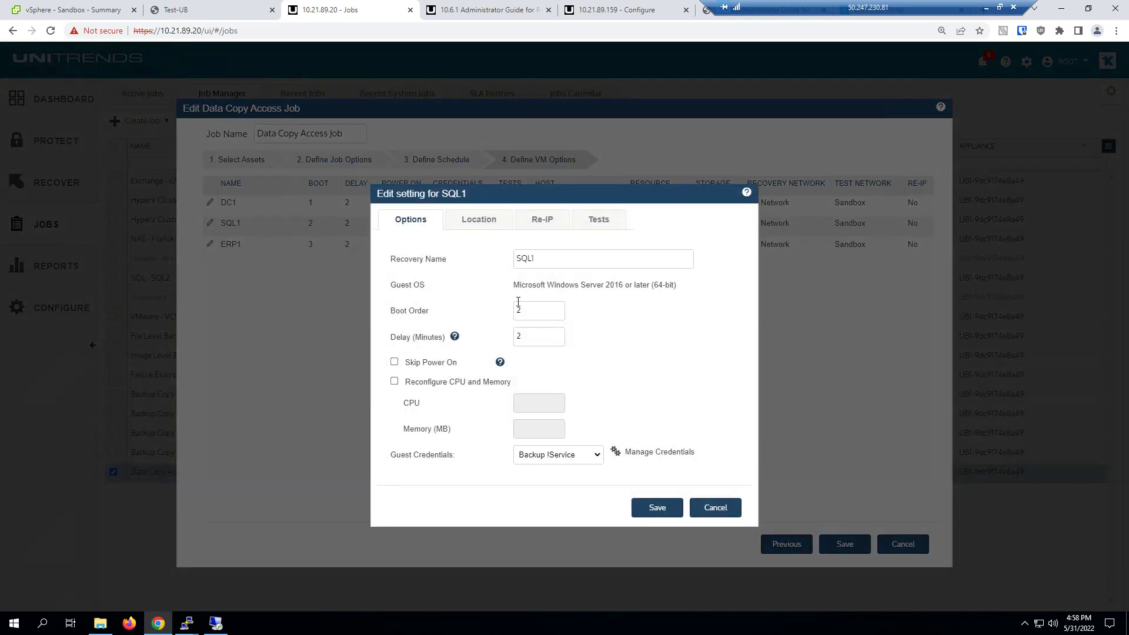
pyautogui.doubleClick(518, 307)
pyautogui.moveTo(459, 461); pyautogui.dragTo(394, 457)
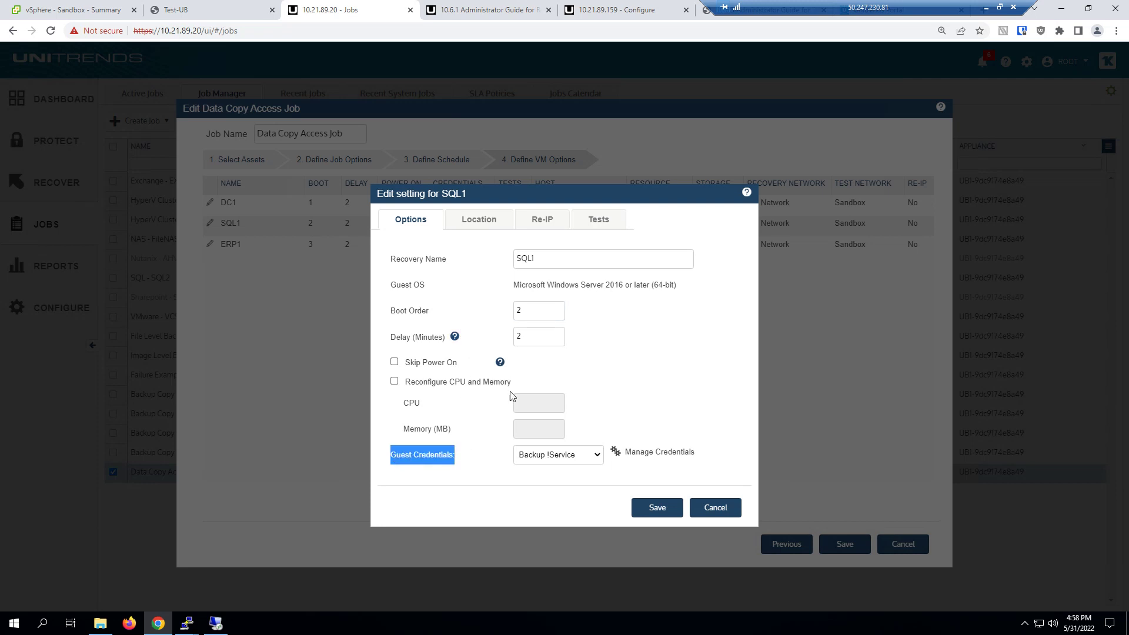
pyautogui.click(599, 222)
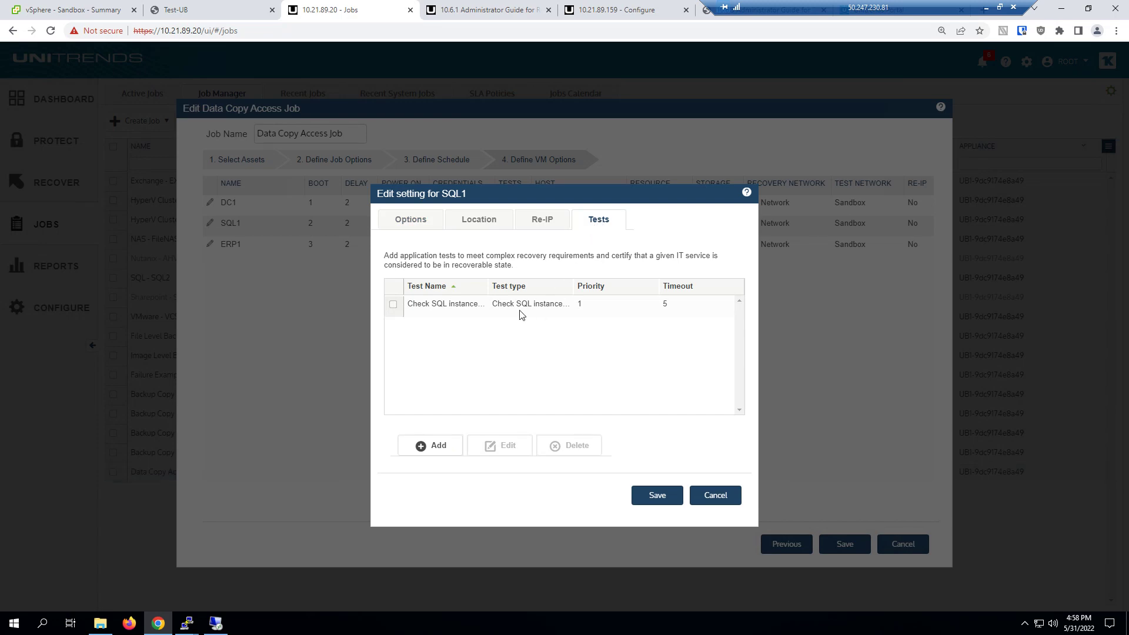
pyautogui.click(701, 494)
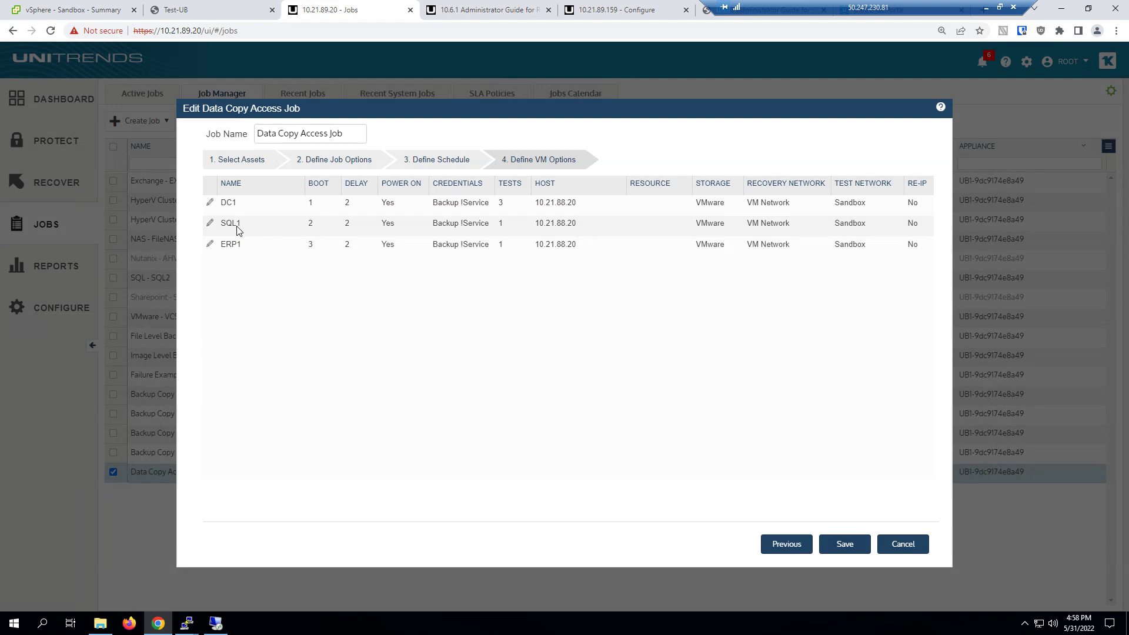
# Review ERP1's boot order, guest credentials and application tests, then close its settings and the Data Copy Access Job without saving
pyautogui.click(210, 244)
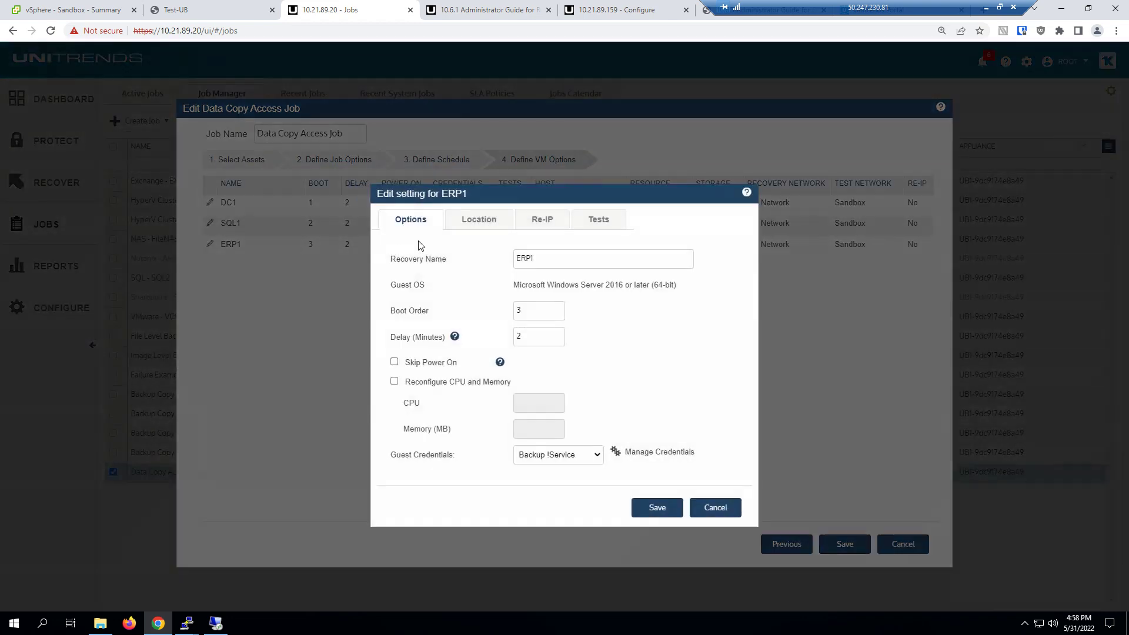
pyautogui.click(600, 228)
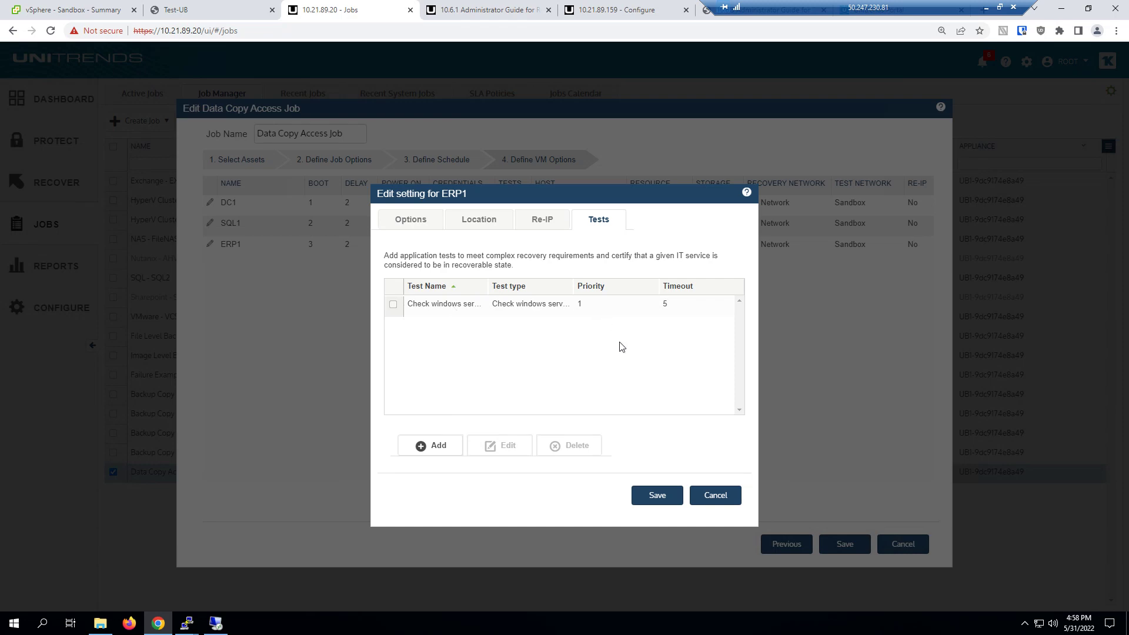
pyautogui.click(713, 497)
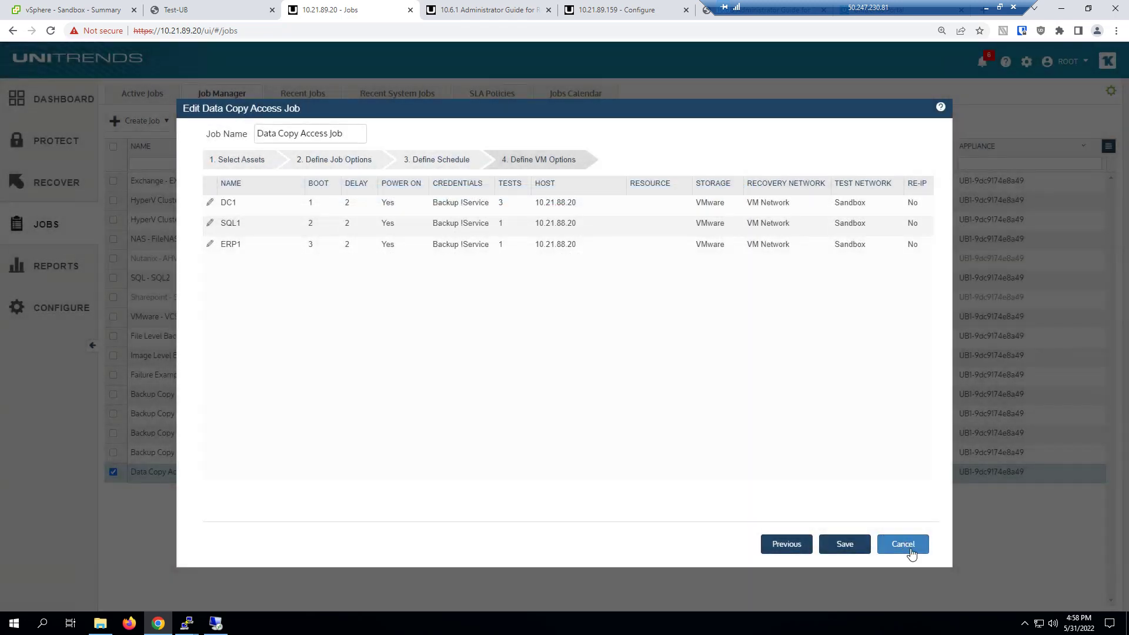
pyautogui.click(902, 544)
# Start an Instant Lab for the Data Copy Access Job, choose the 05/29/2022 backups for ERP1, SQL1 and DC1, then cancel it
pyautogui.click(465, 122)
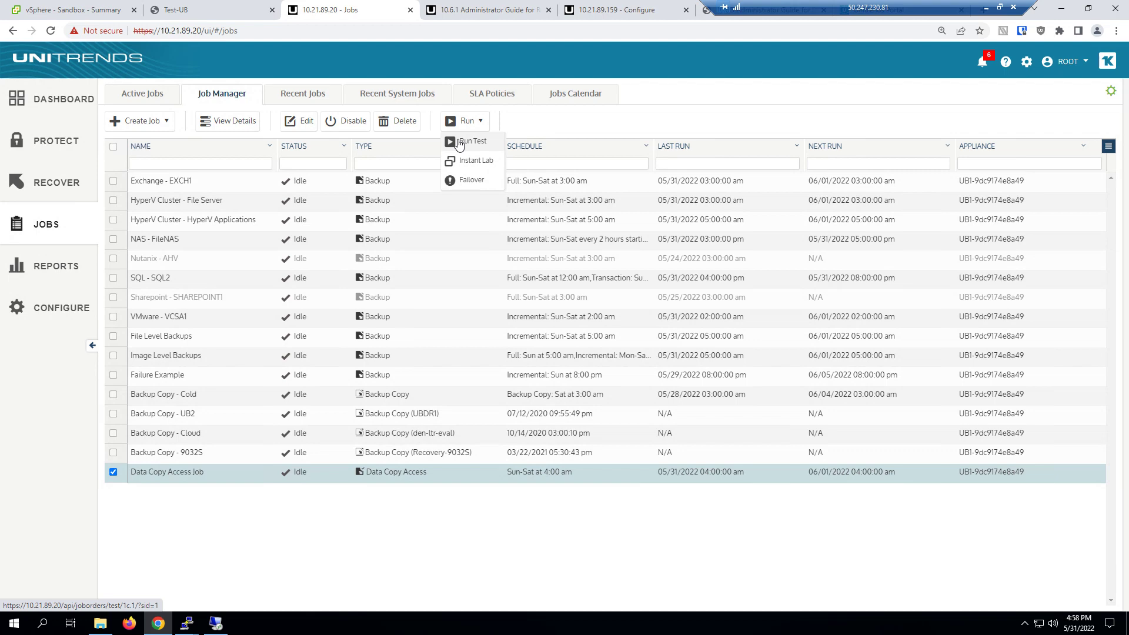
pyautogui.click(461, 161)
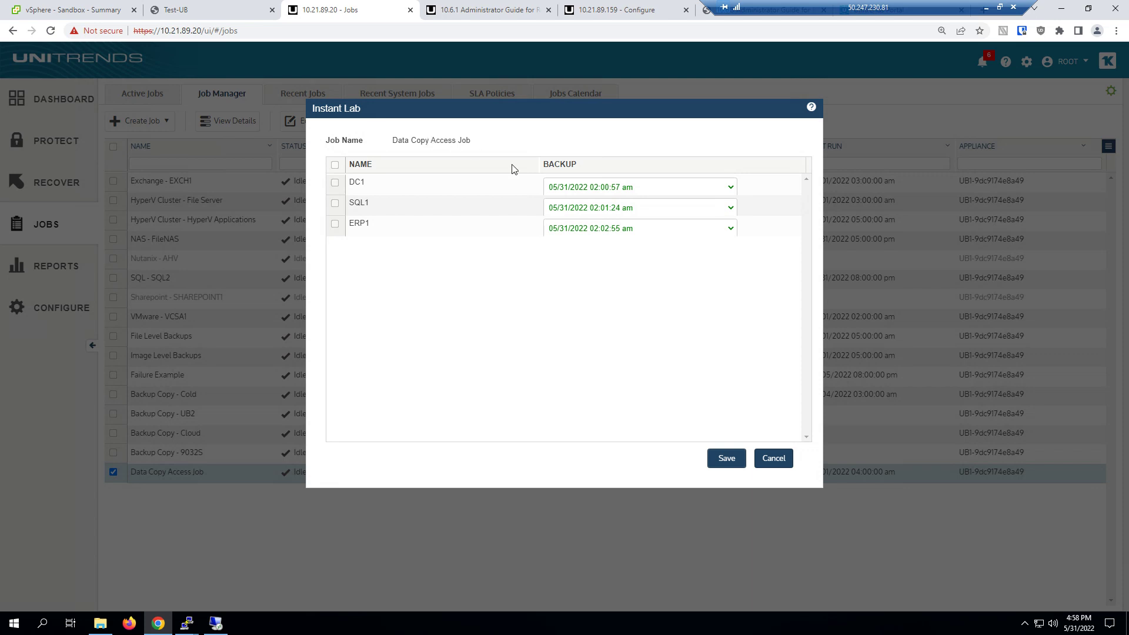
pyautogui.click(590, 229)
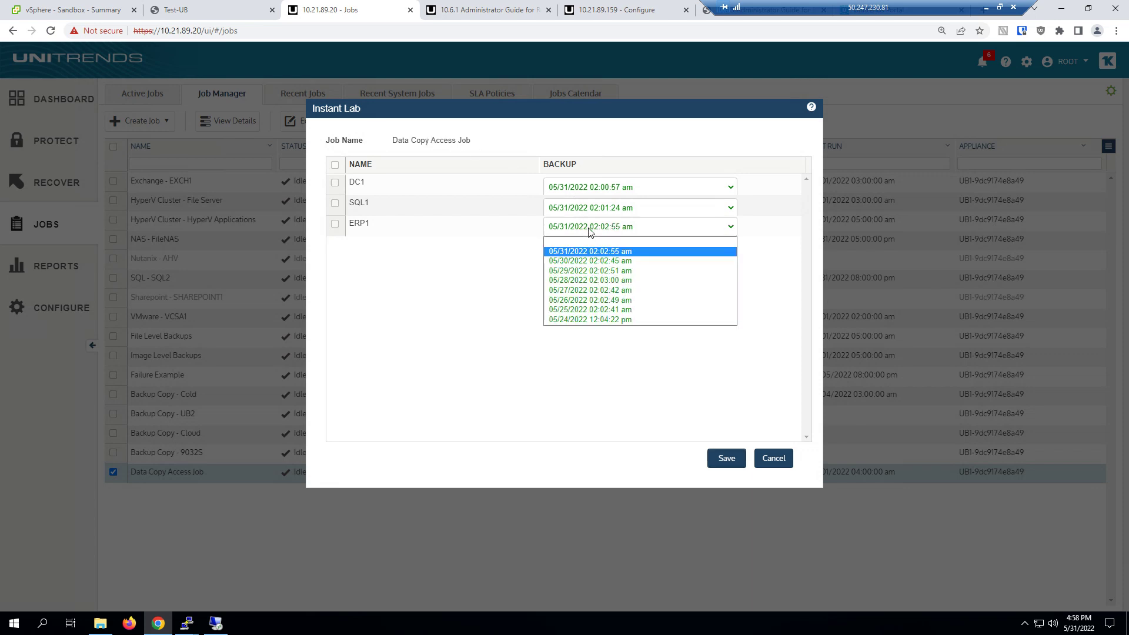
pyautogui.click(572, 271)
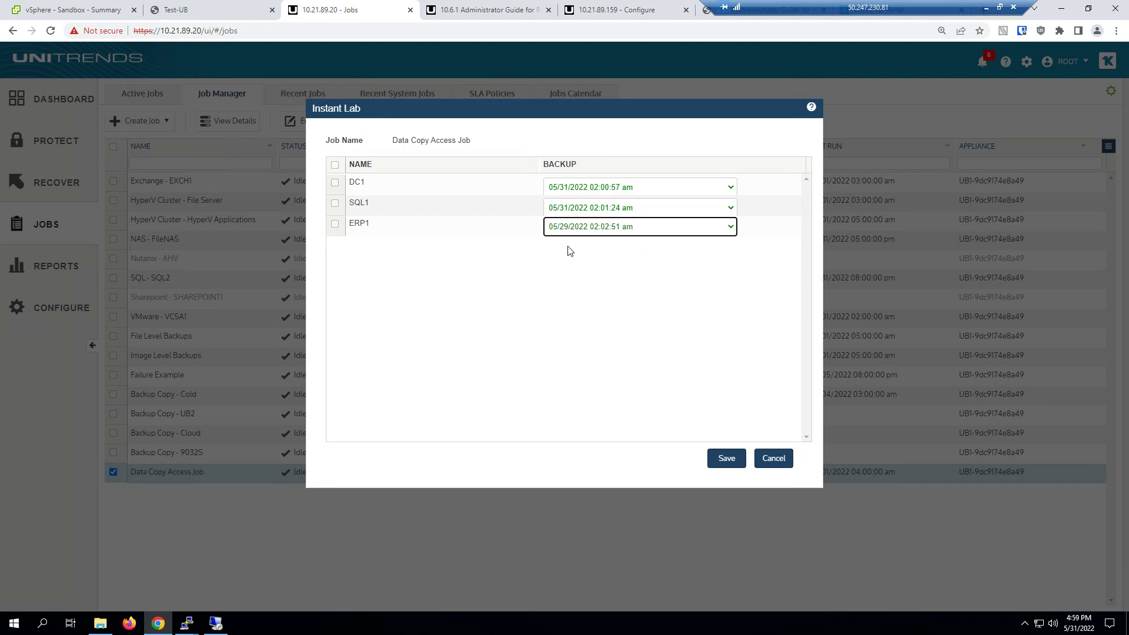
pyautogui.click(565, 207)
pyautogui.click(571, 263)
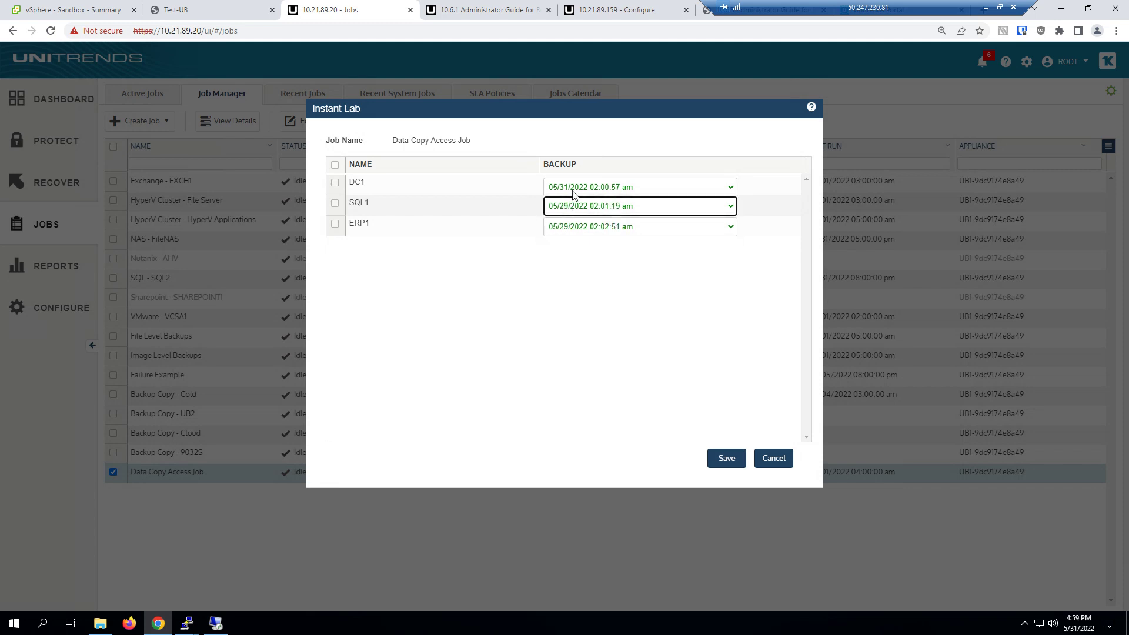
pyautogui.click(575, 187)
pyautogui.click(579, 230)
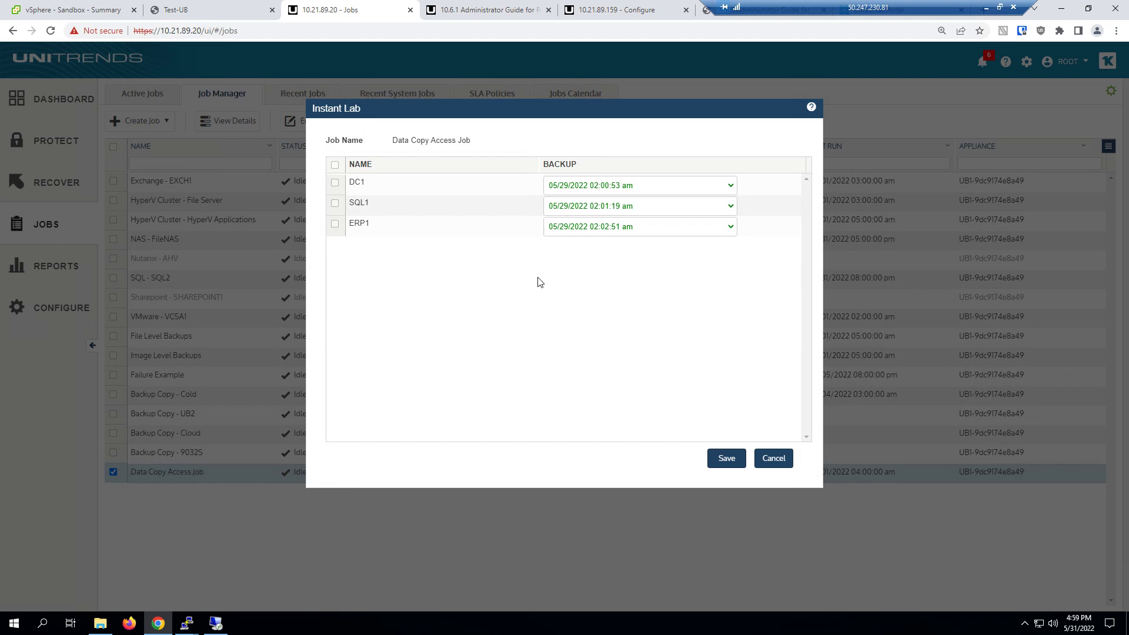
pyautogui.click(771, 465)
# Refresh the jobs page and inspect the recovery stages of the active Data Copy Access Job, including Start Instant Recovery and Reconfigure VM
pyautogui.click(51, 31)
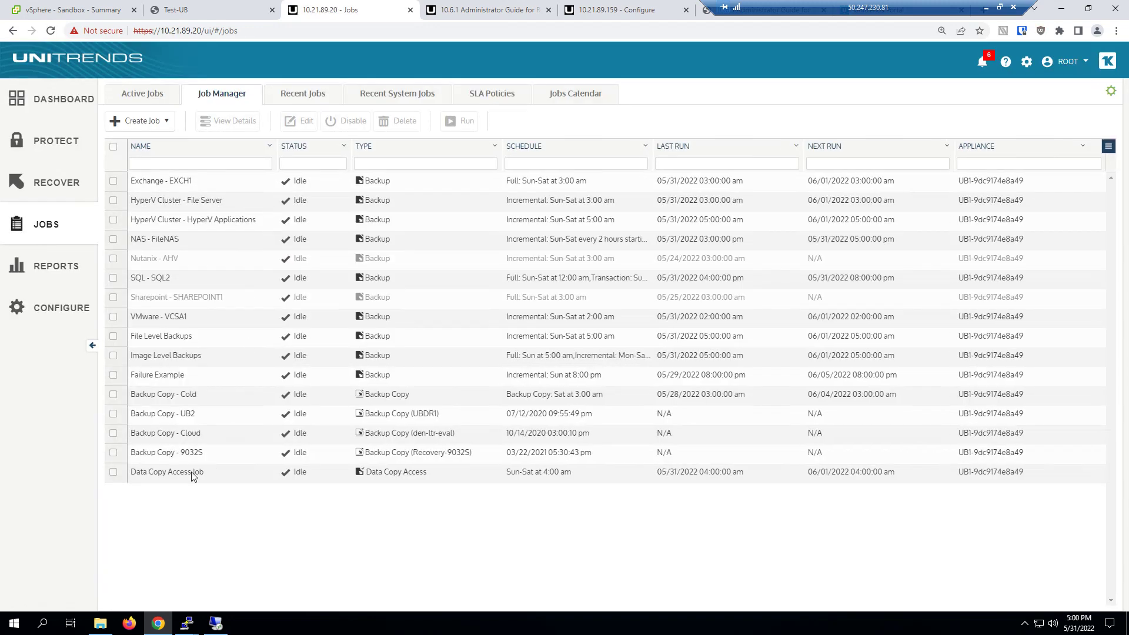
pyautogui.click(132, 95)
pyautogui.click(166, 186)
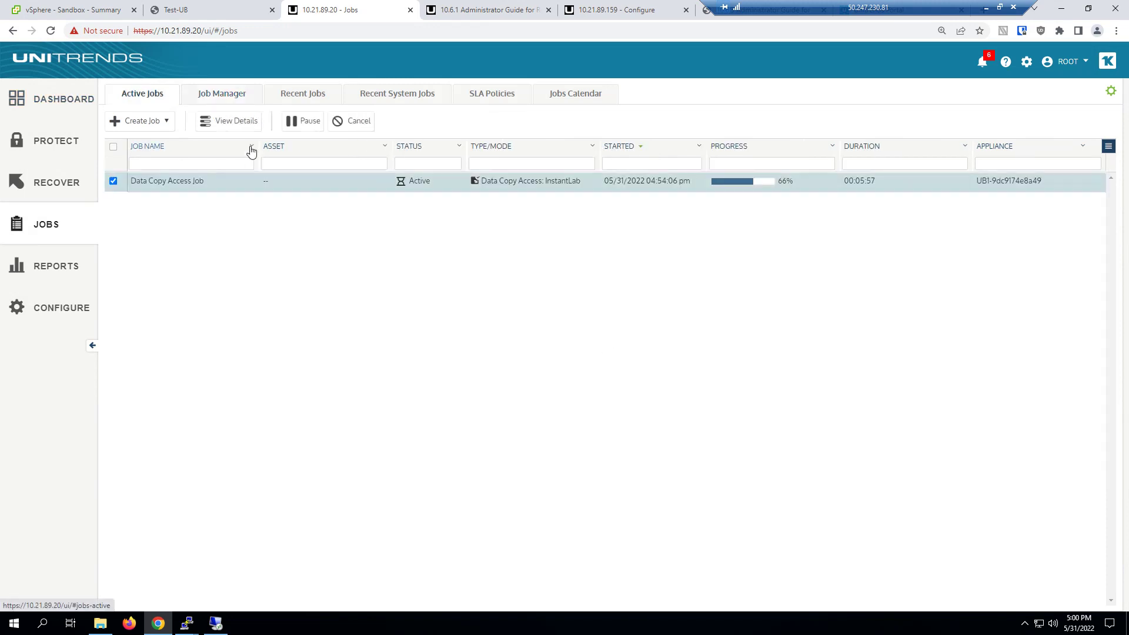
pyautogui.click(244, 126)
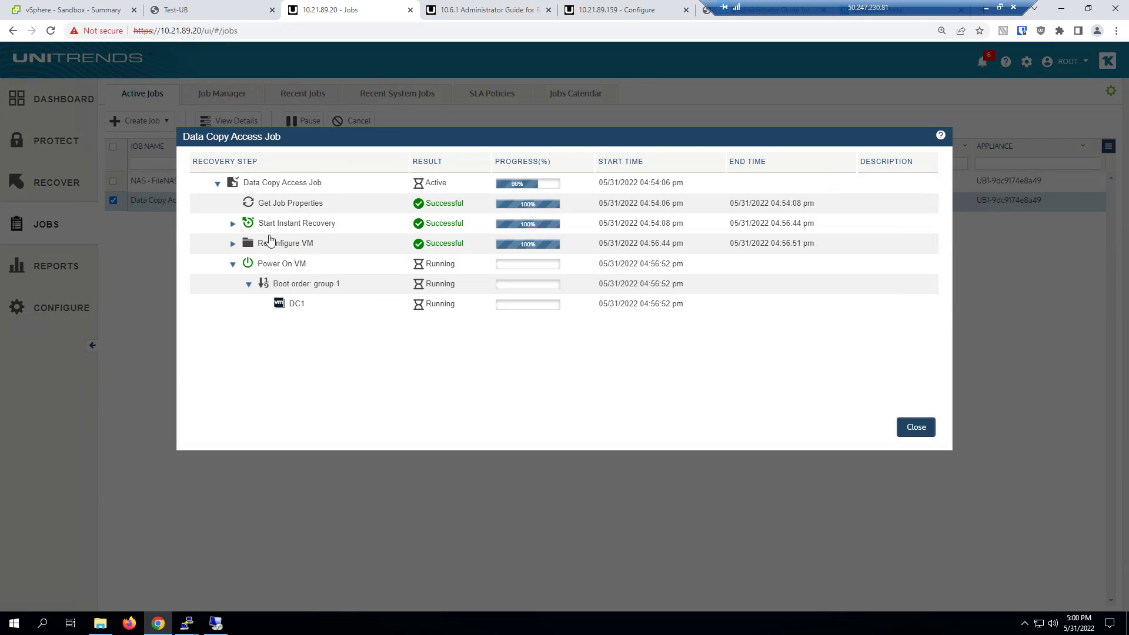
pyautogui.click(233, 224)
pyautogui.click(232, 223)
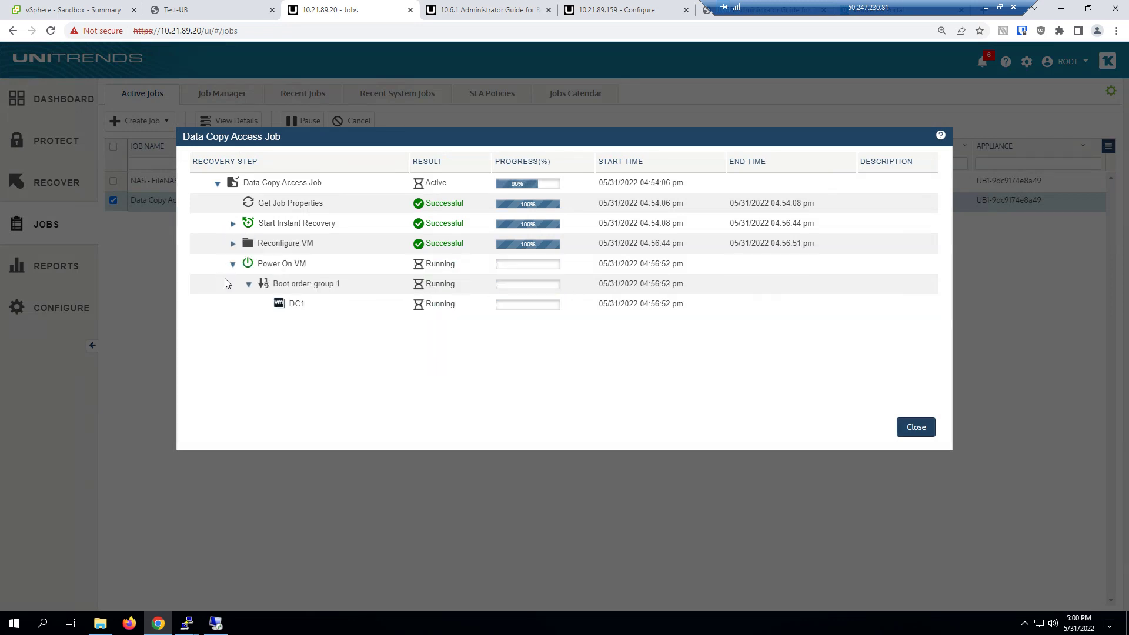
pyautogui.click(233, 243)
# Switch to the vSphere Client and inspect DC1.copy's hard disk location and network adapter connection
pyautogui.click(63, 5)
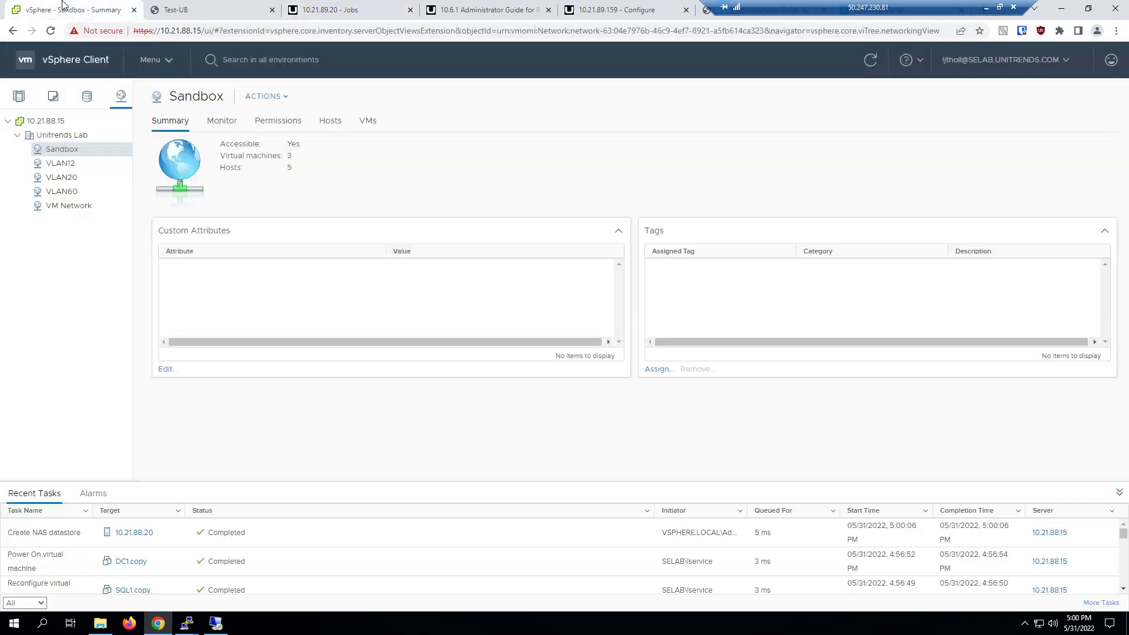
pyautogui.click(19, 96)
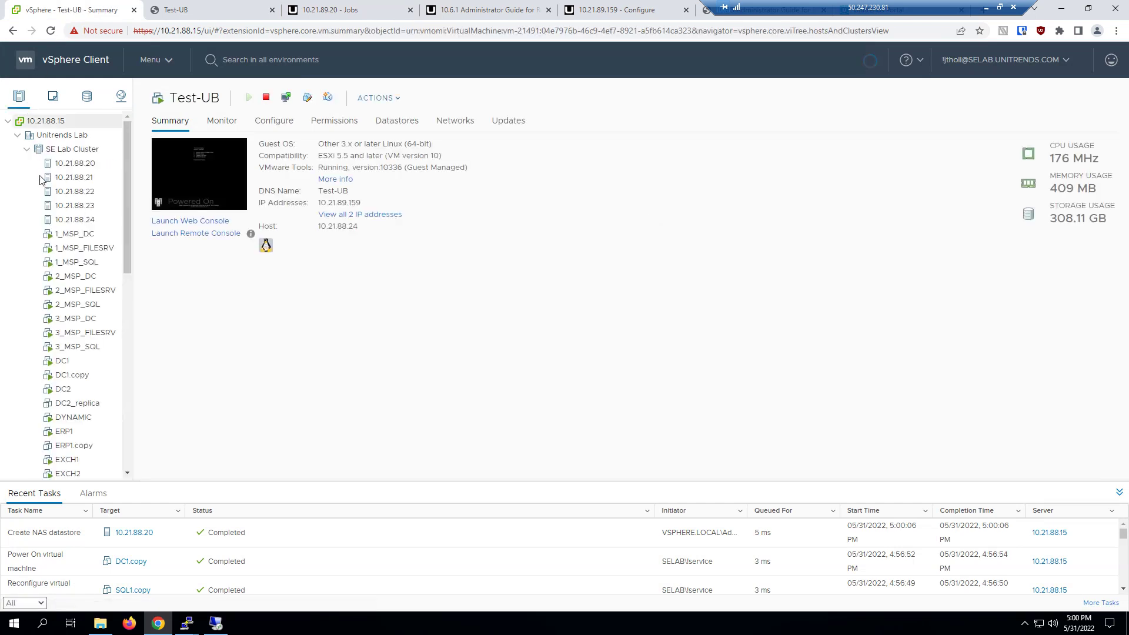
pyautogui.scroll(-2, 71, 317)
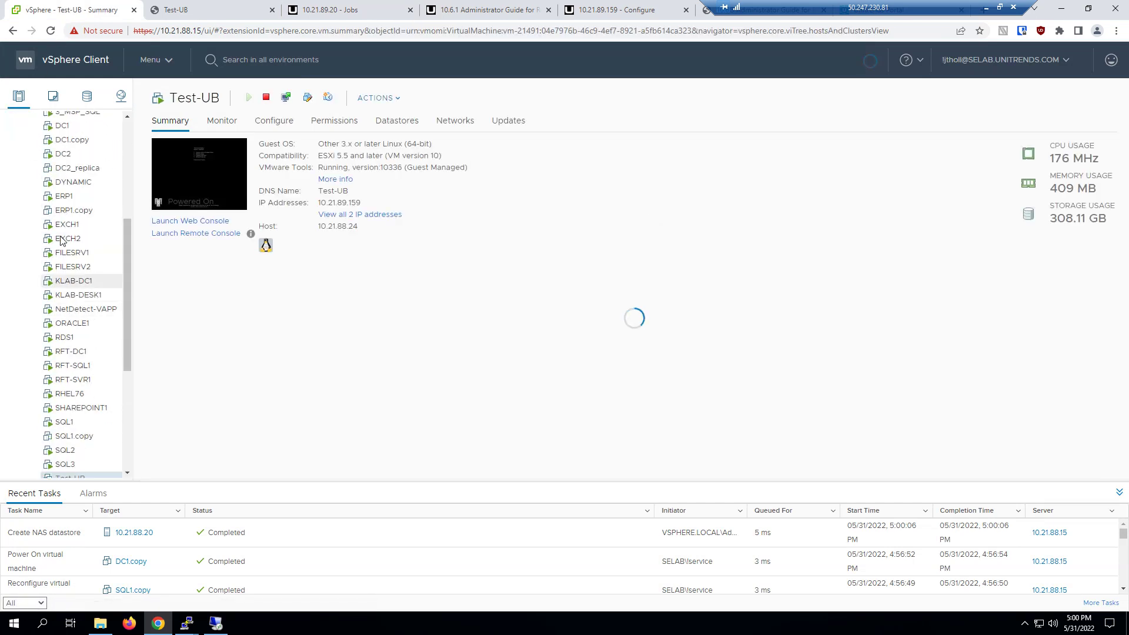
pyautogui.click(73, 142)
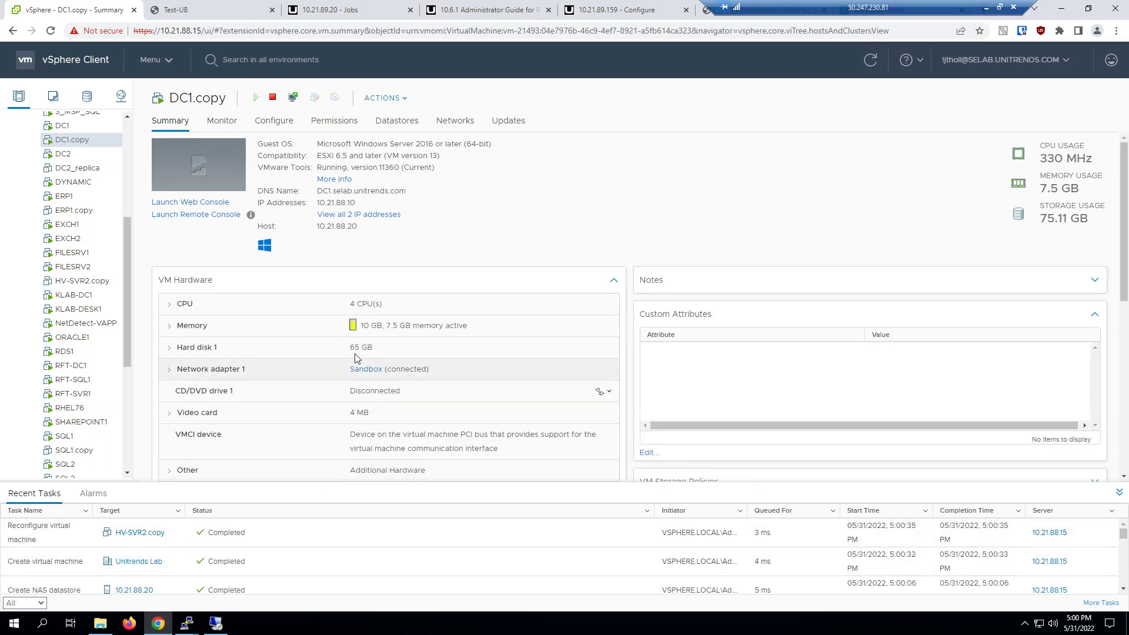
pyautogui.click(215, 348)
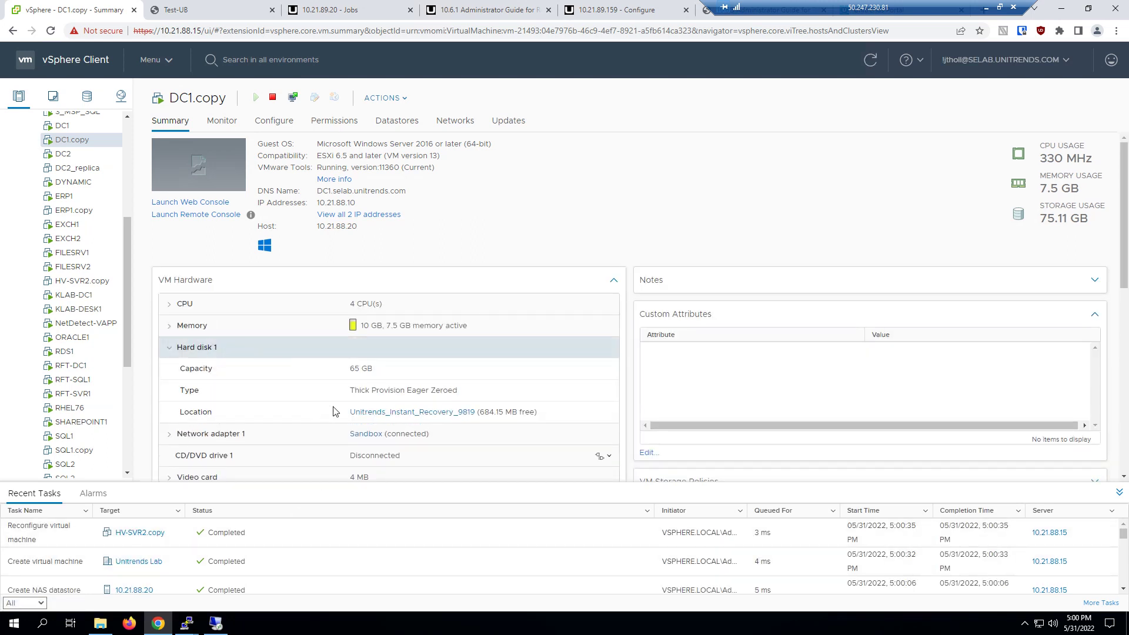
pyautogui.moveTo(337, 411); pyautogui.dragTo(568, 414)
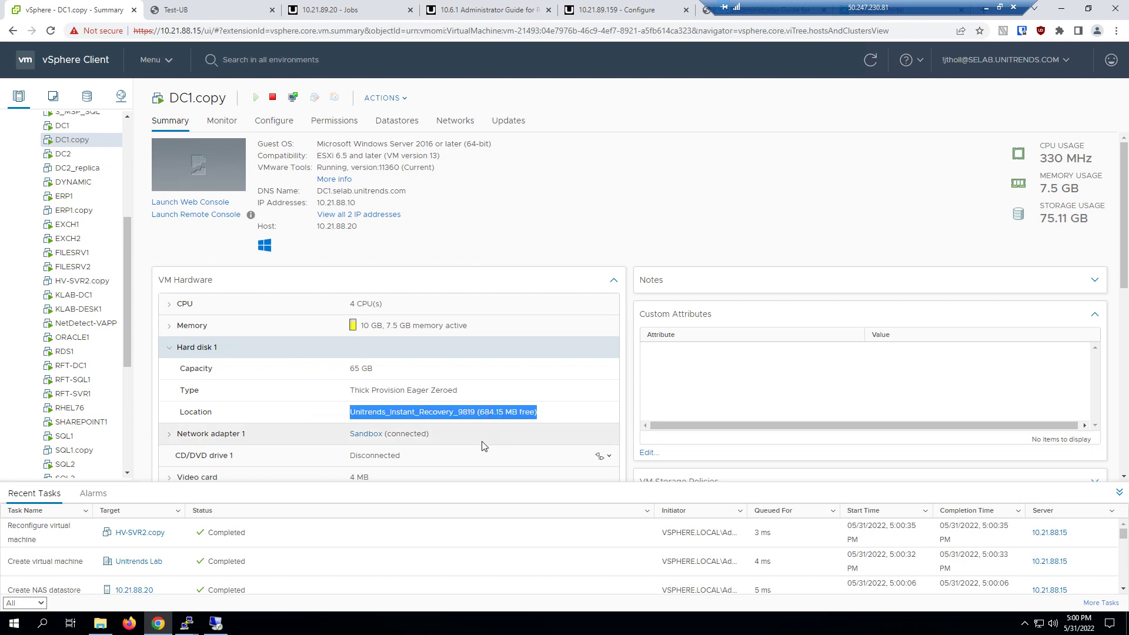
pyautogui.moveTo(464, 438); pyautogui.dragTo(317, 448)
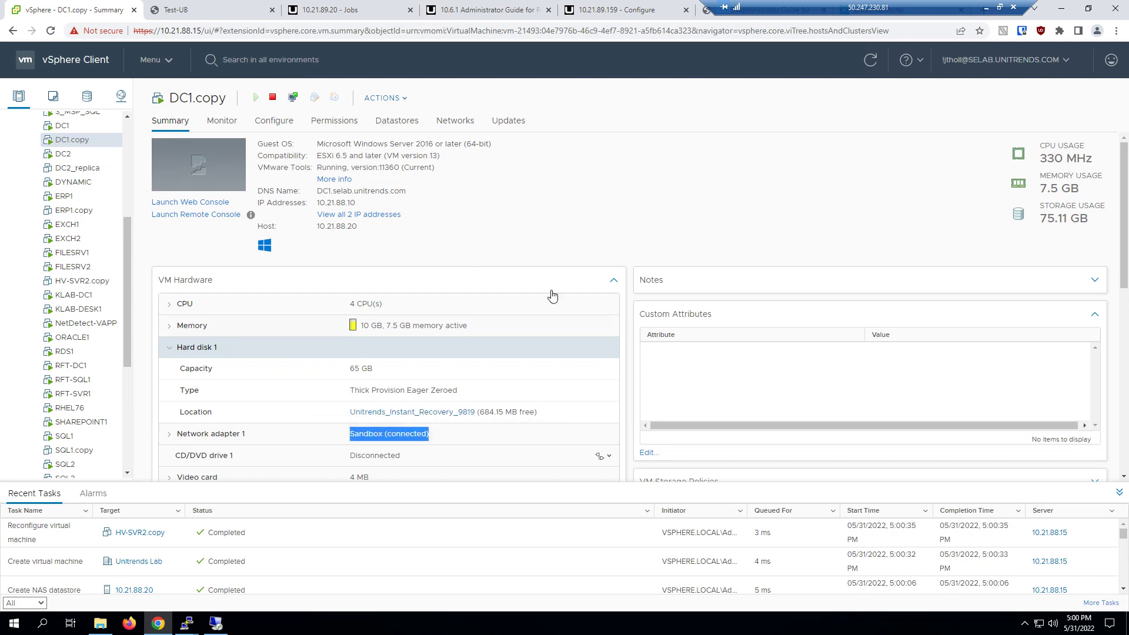
# Refresh the DC1.copy view, check the recovered machine in its web console, and close the console
pyautogui.click(868, 61)
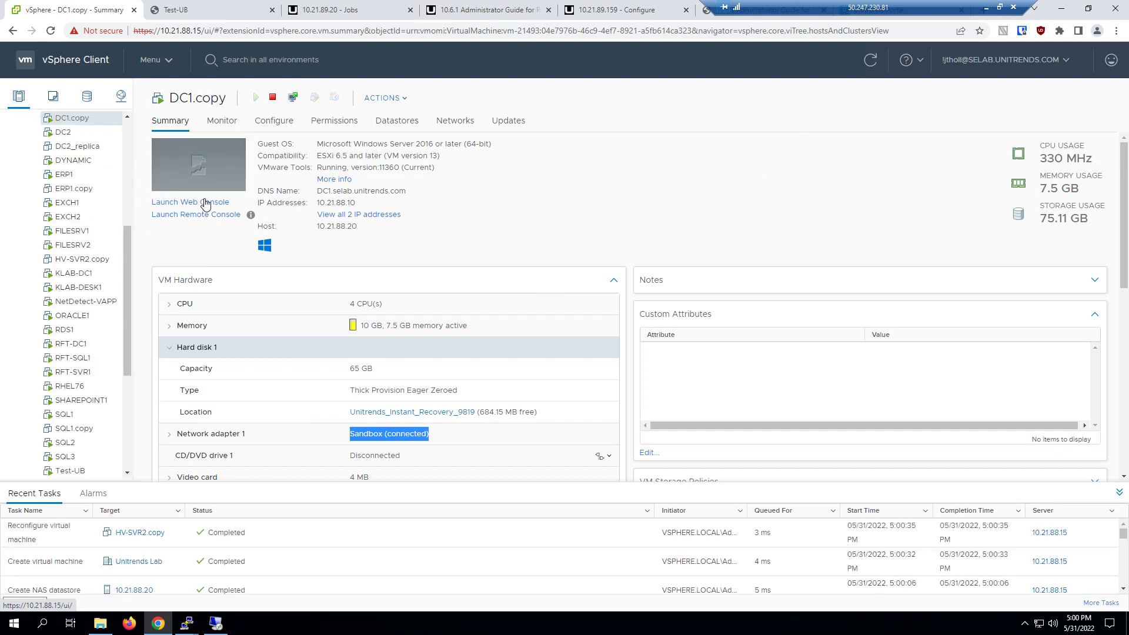
pyautogui.click(204, 202)
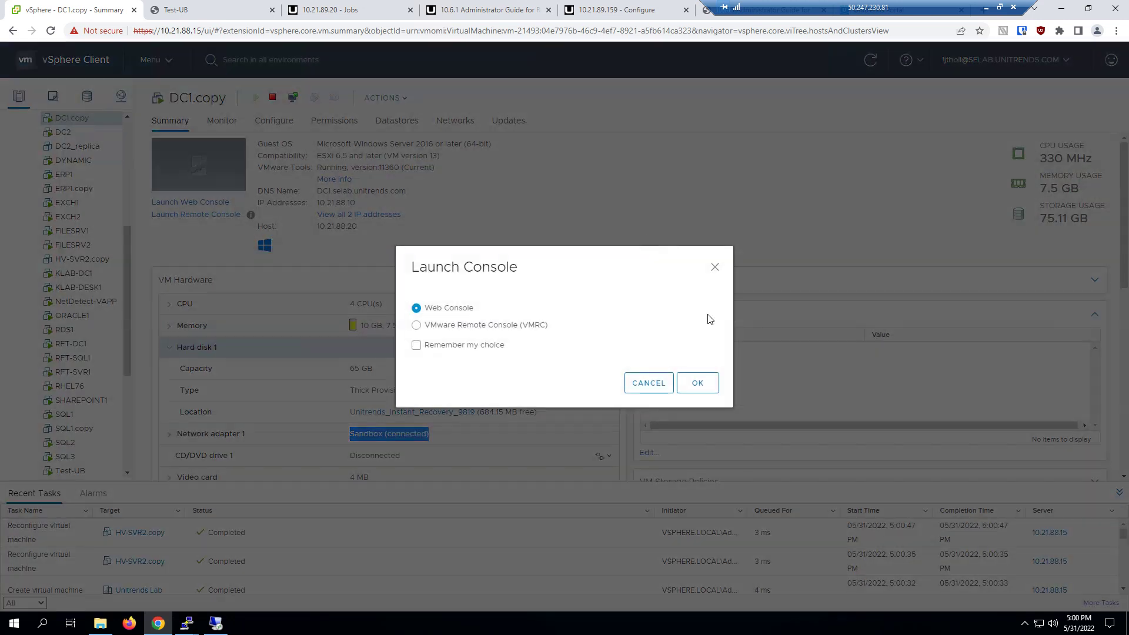
pyautogui.click(697, 384)
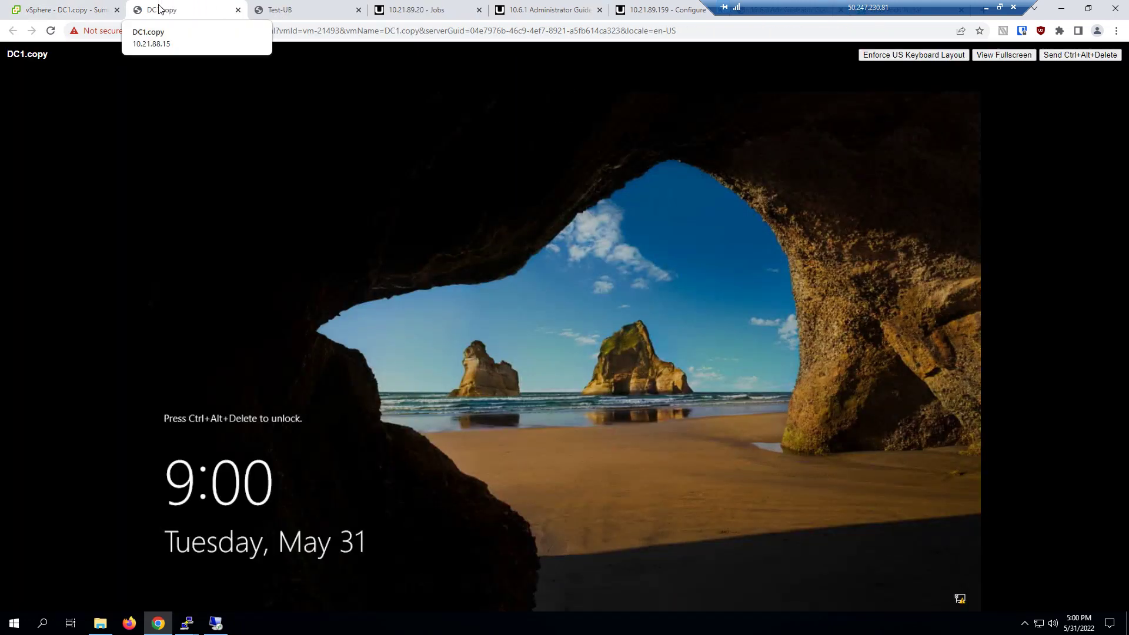
pyautogui.middleClick(153, 7)
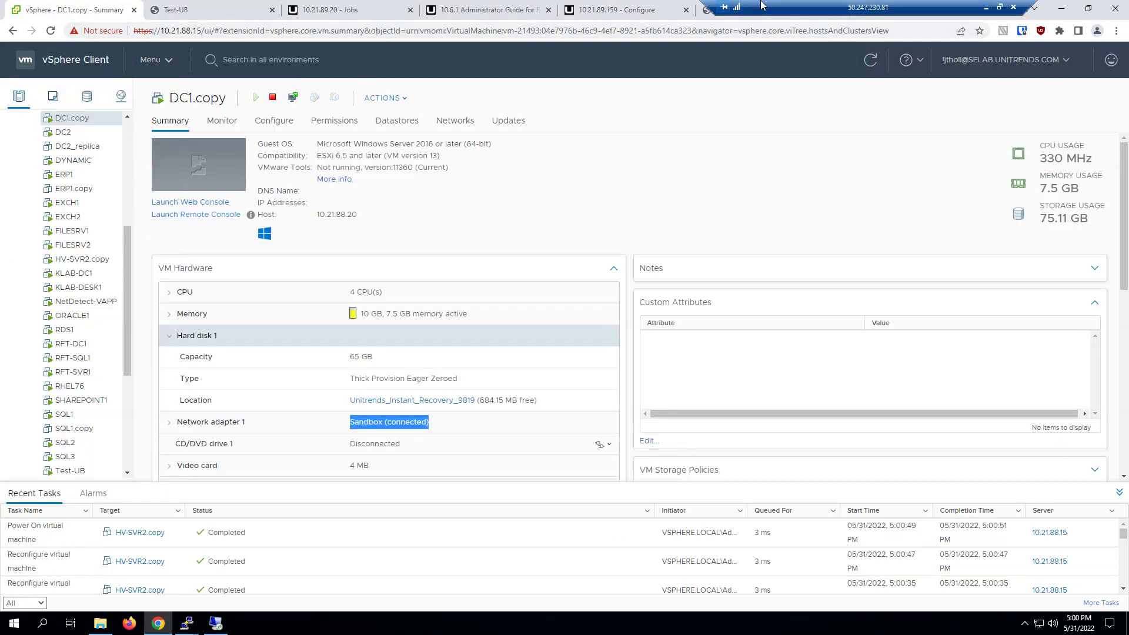
# Return to the Unitrends jobs page, review the running job's DC1 test results and SQL1 boot progress, then close the details
pyautogui.click(315, 7)
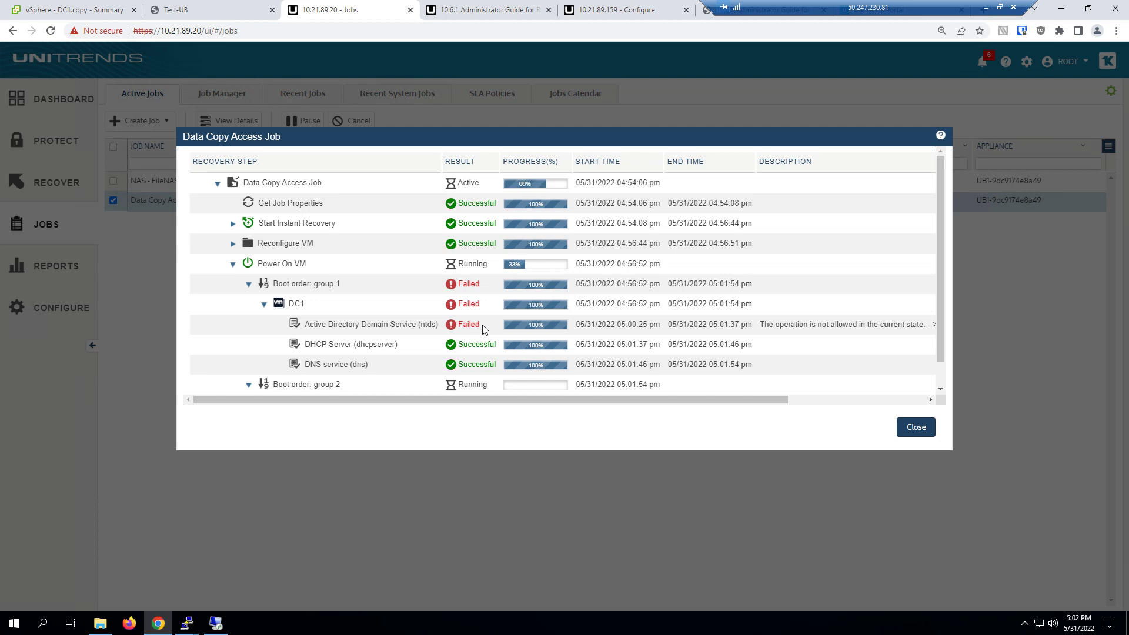
pyautogui.scroll(-2, 511, 305)
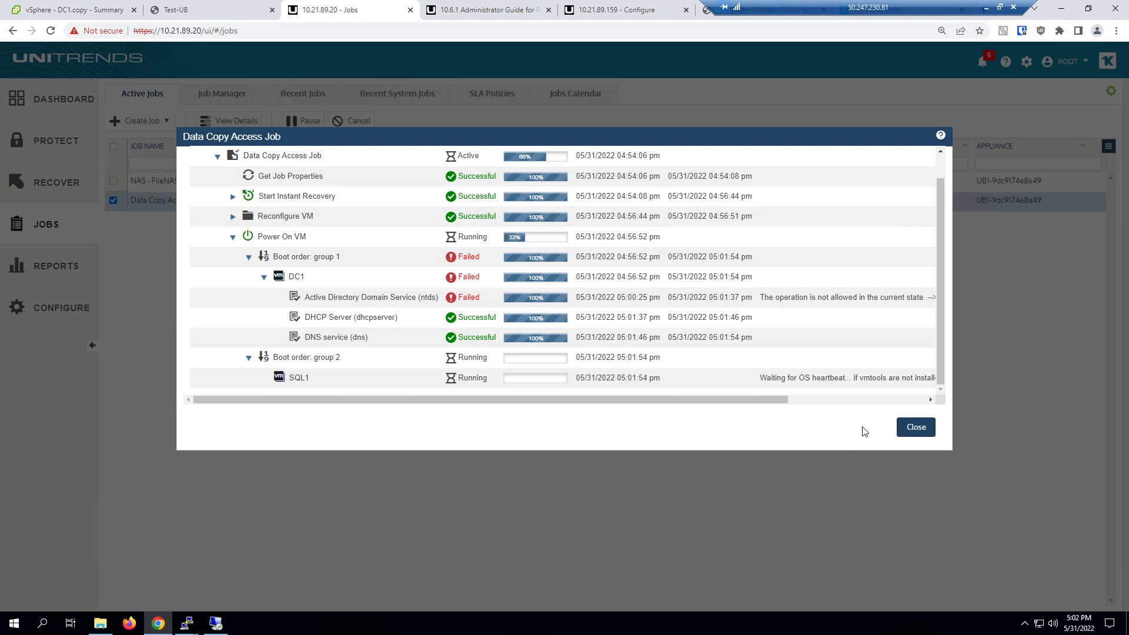
pyautogui.click(914, 428)
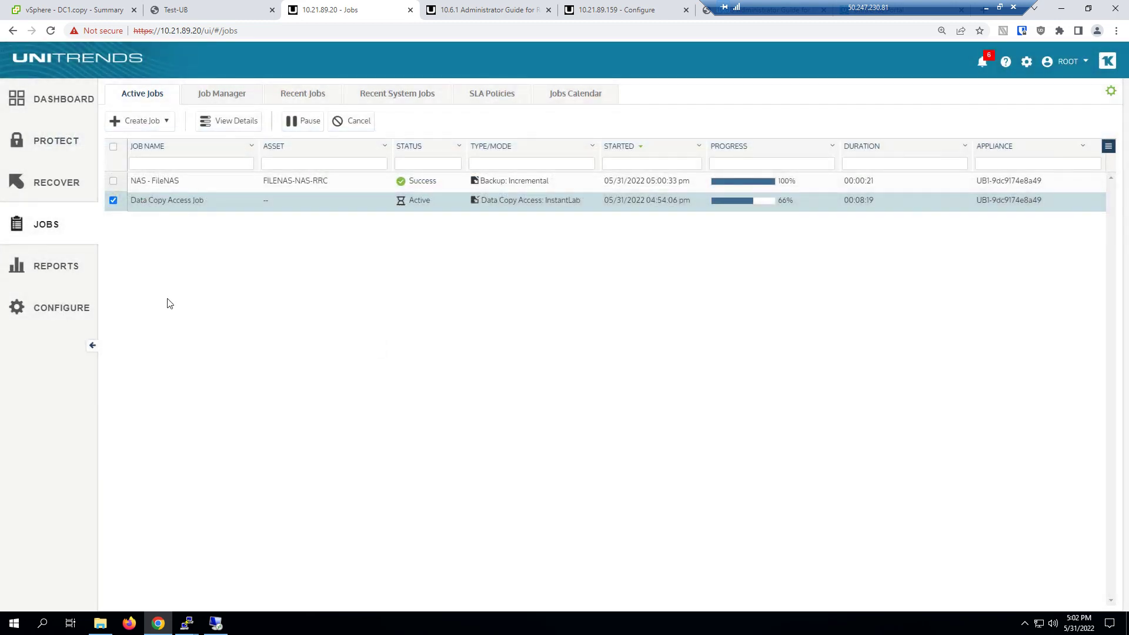
# Generate the Recovery Assurance report and open the details of its Data Copy Access Job test run
pyautogui.click(56, 265)
pyautogui.click(148, 160)
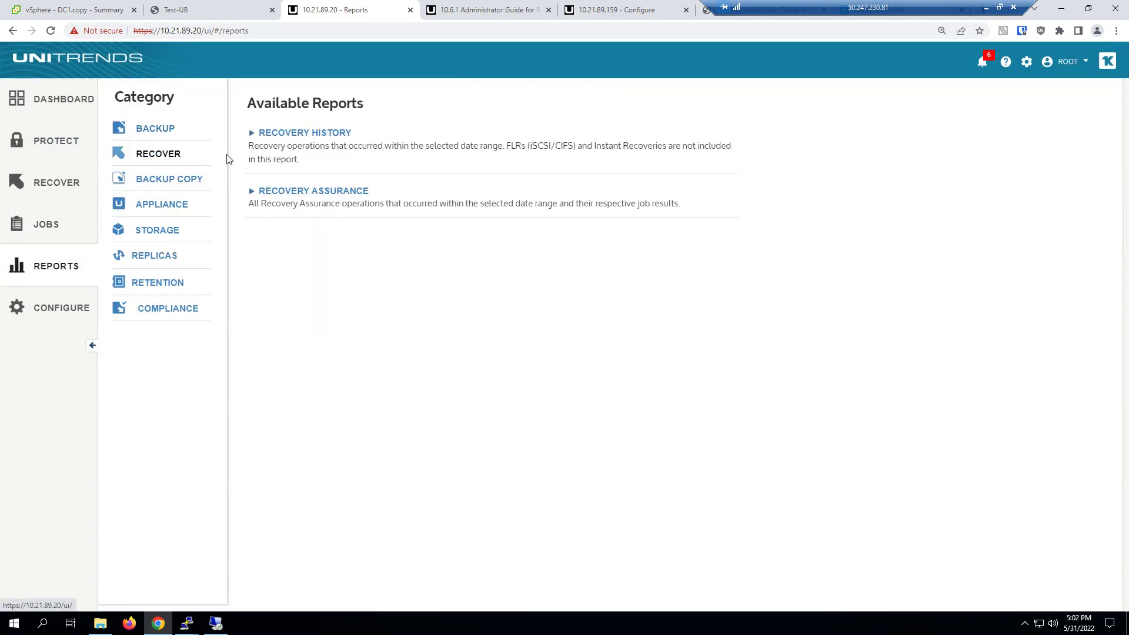
pyautogui.click(300, 192)
pyautogui.click(299, 298)
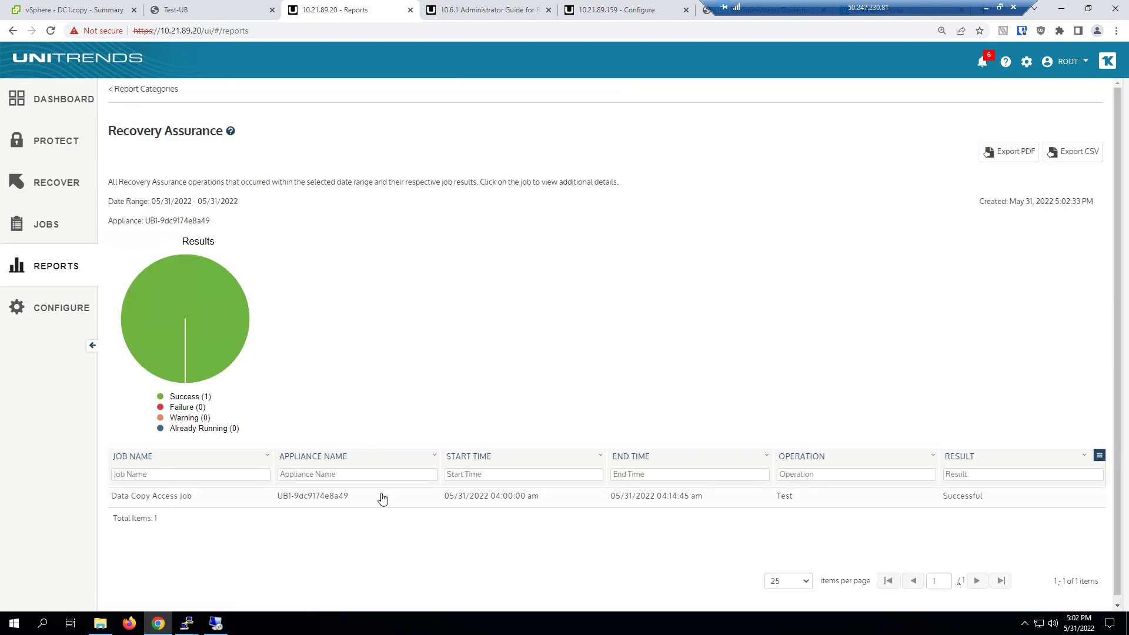
pyautogui.click(381, 494)
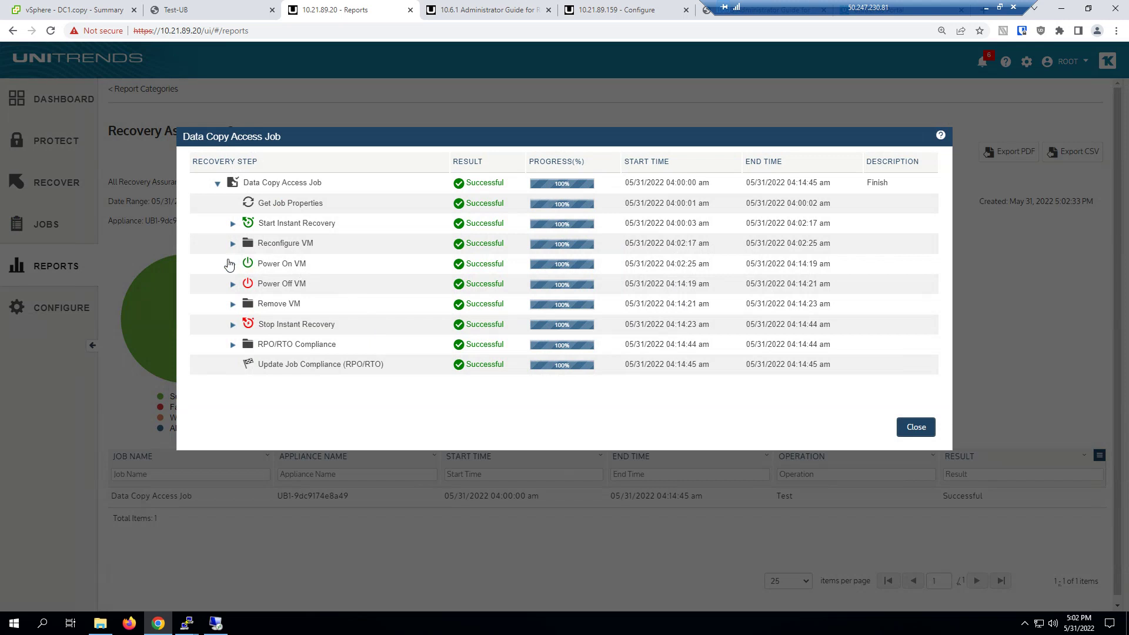
# Expand the Power On VM stage and examine the application test results for DC1, SQL1 and ERP1 in boot groups 1 to 3
pyautogui.click(230, 263)
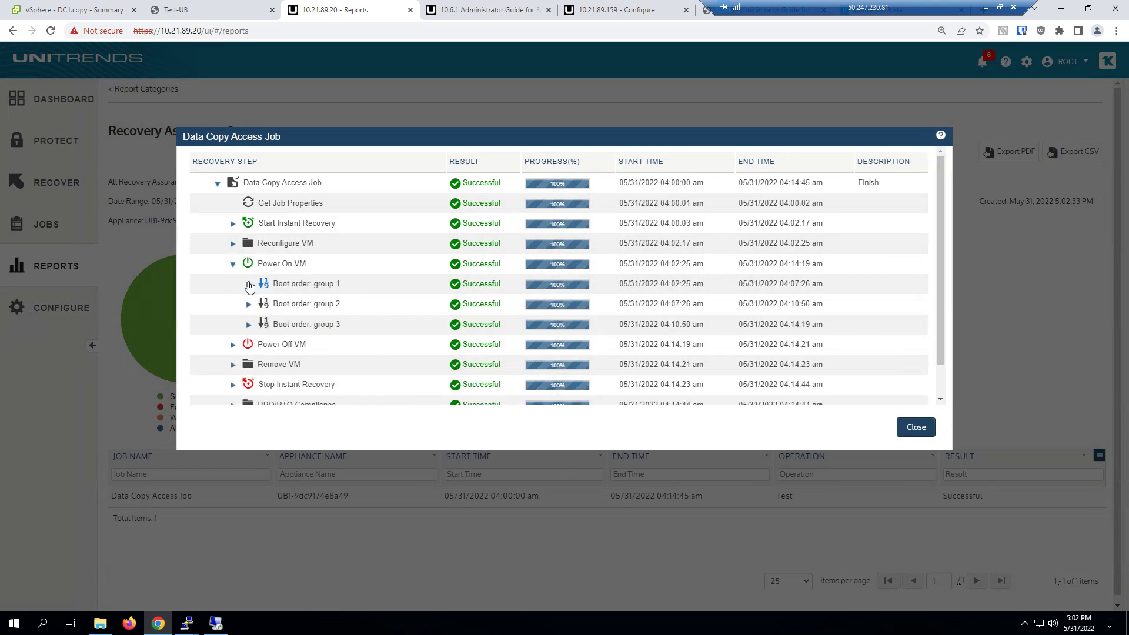
pyautogui.click(249, 284)
pyautogui.click(264, 304)
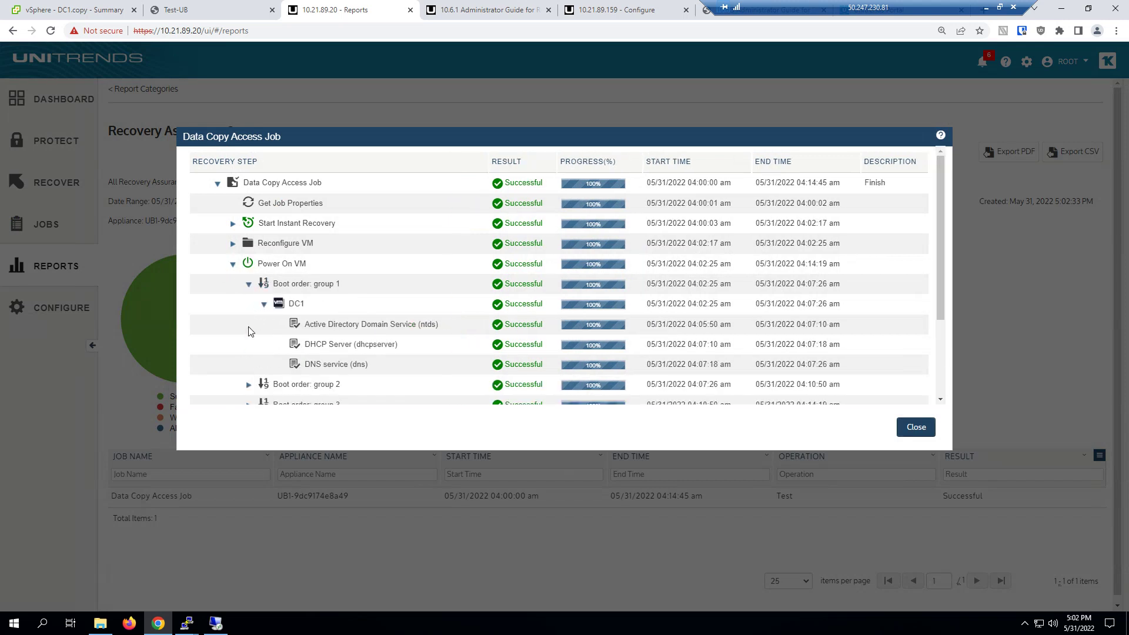
pyautogui.click(249, 384)
pyautogui.scroll(-2, 248, 384)
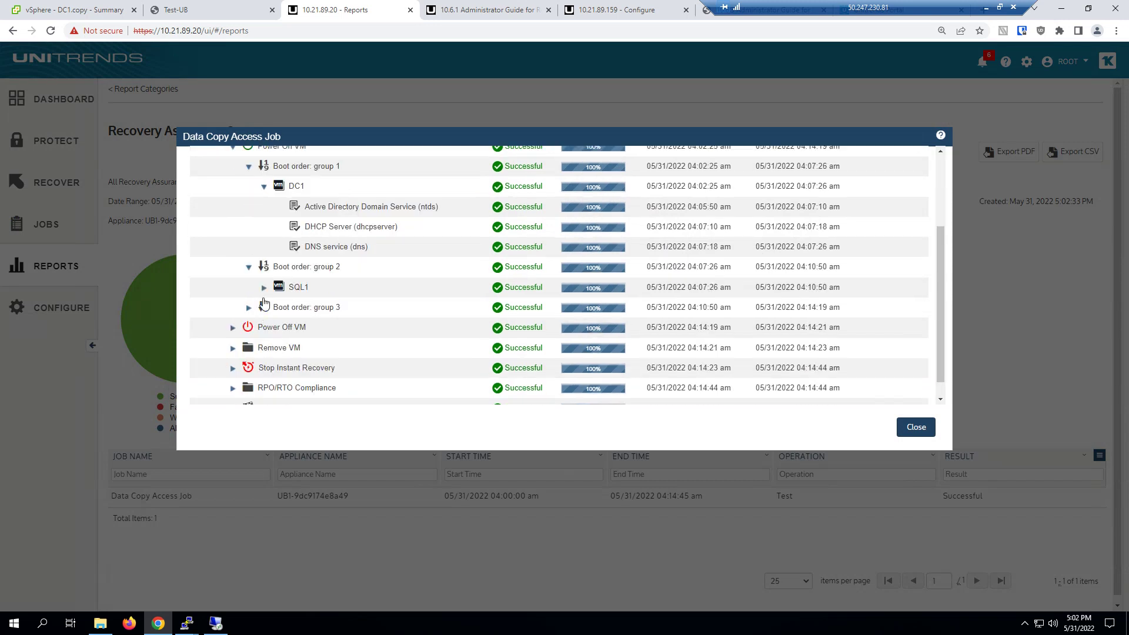
pyautogui.click(264, 287)
pyautogui.click(249, 328)
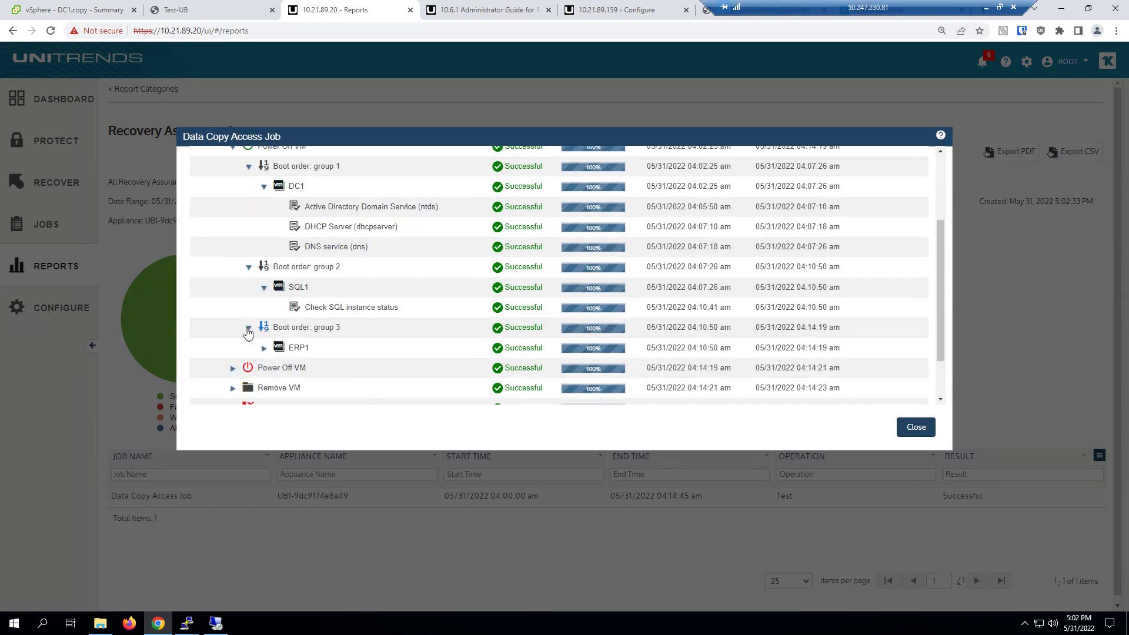
pyautogui.click(264, 348)
pyautogui.scroll(-2, 264, 348)
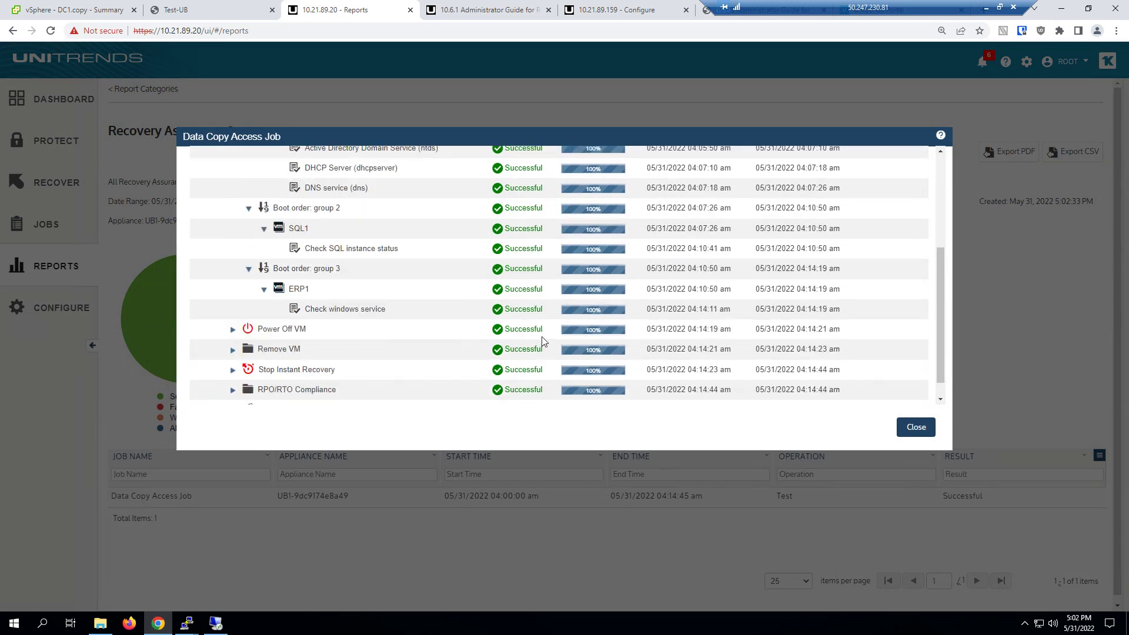
# Review the power-off, removal and RPO/RTO compliance stages of the Data Copy Access Job test, and close its details
pyautogui.scroll(-1, 424, 341)
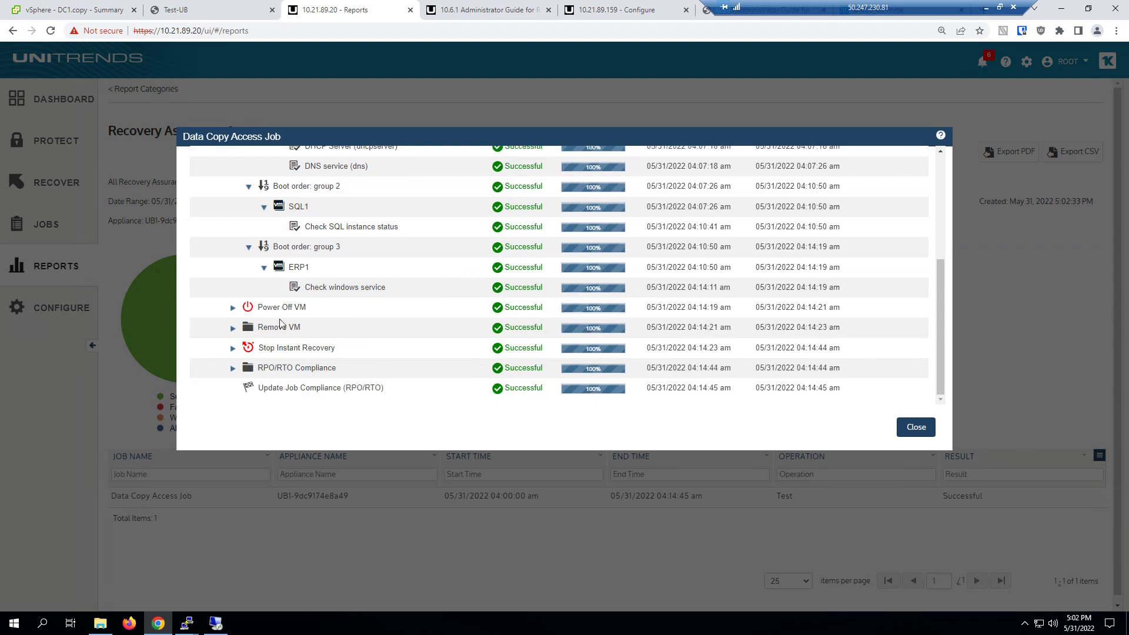
pyautogui.doubleClick(339, 389)
pyautogui.press('Escape')
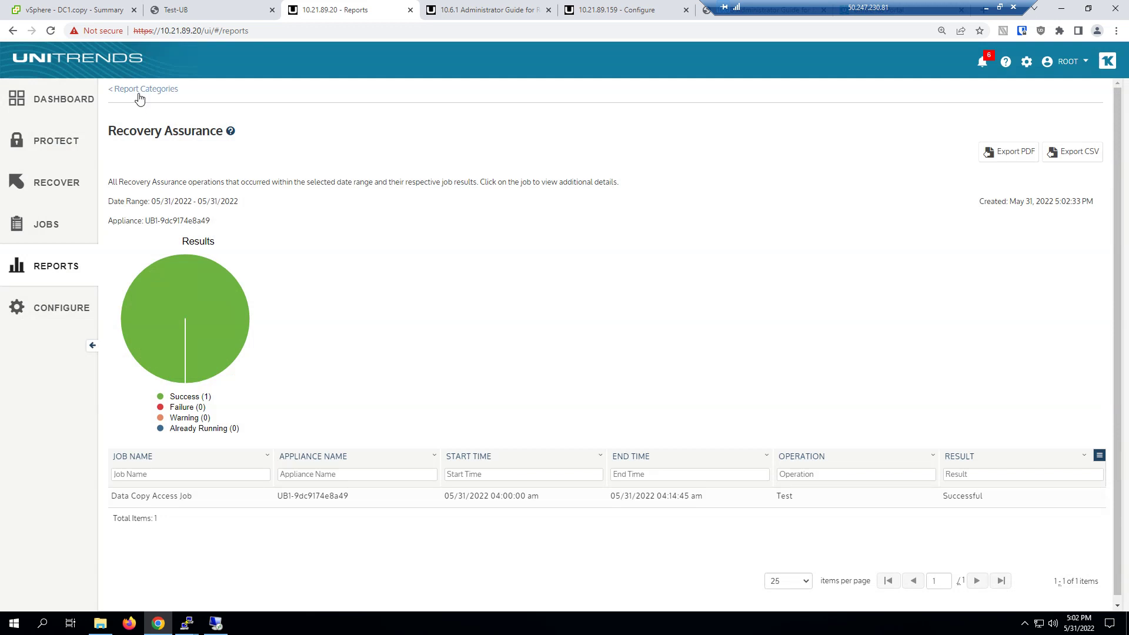
# Generate the Compliance Report for the appliance, review the Data Copy Access Job's RPO and RTO details per machine, and close them
pyautogui.click(140, 90)
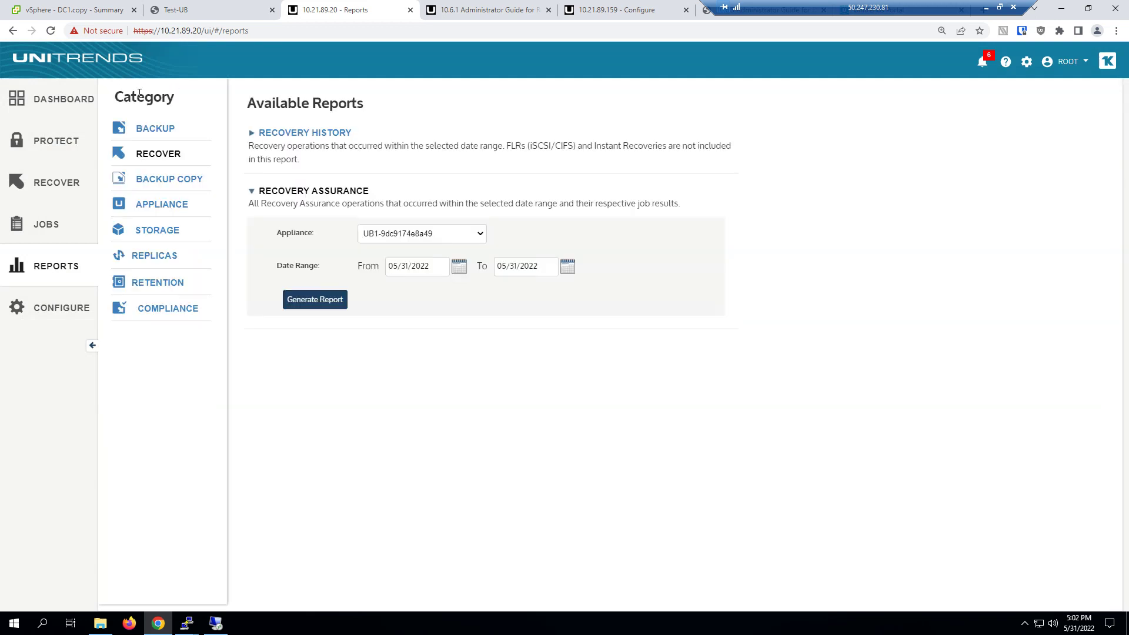
pyautogui.click(167, 311)
pyautogui.click(297, 133)
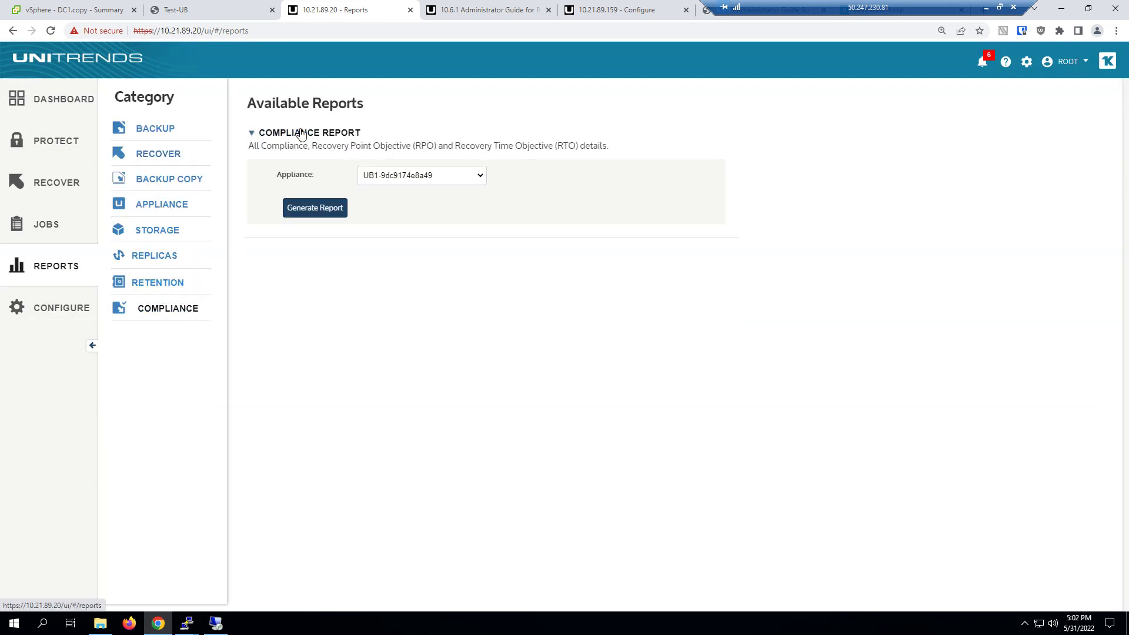
pyautogui.click(299, 210)
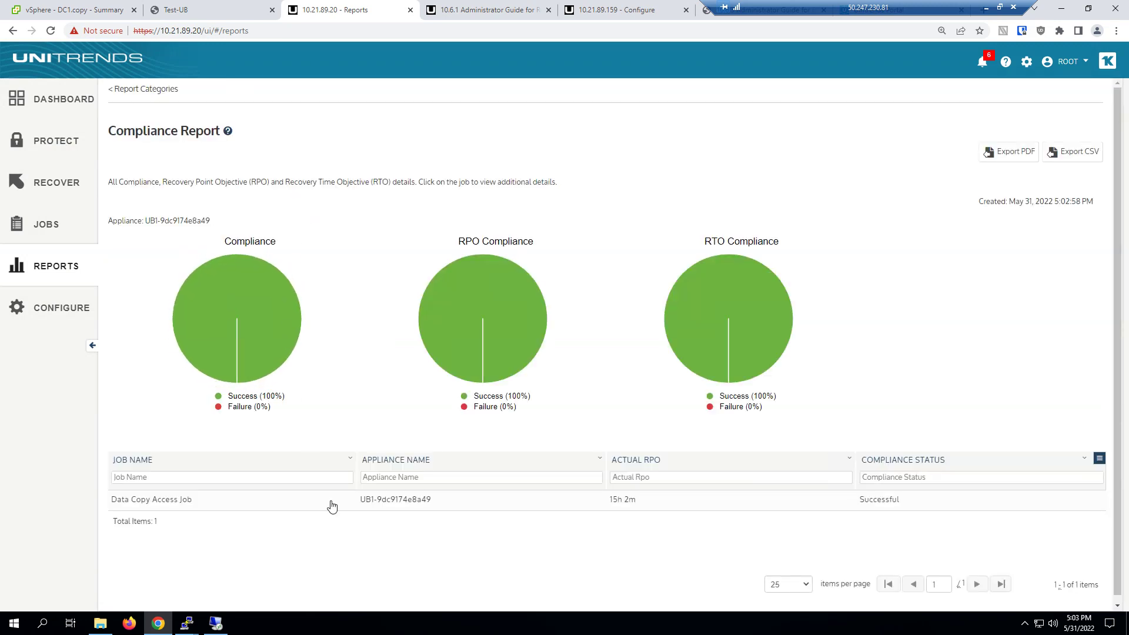
pyautogui.click(332, 501)
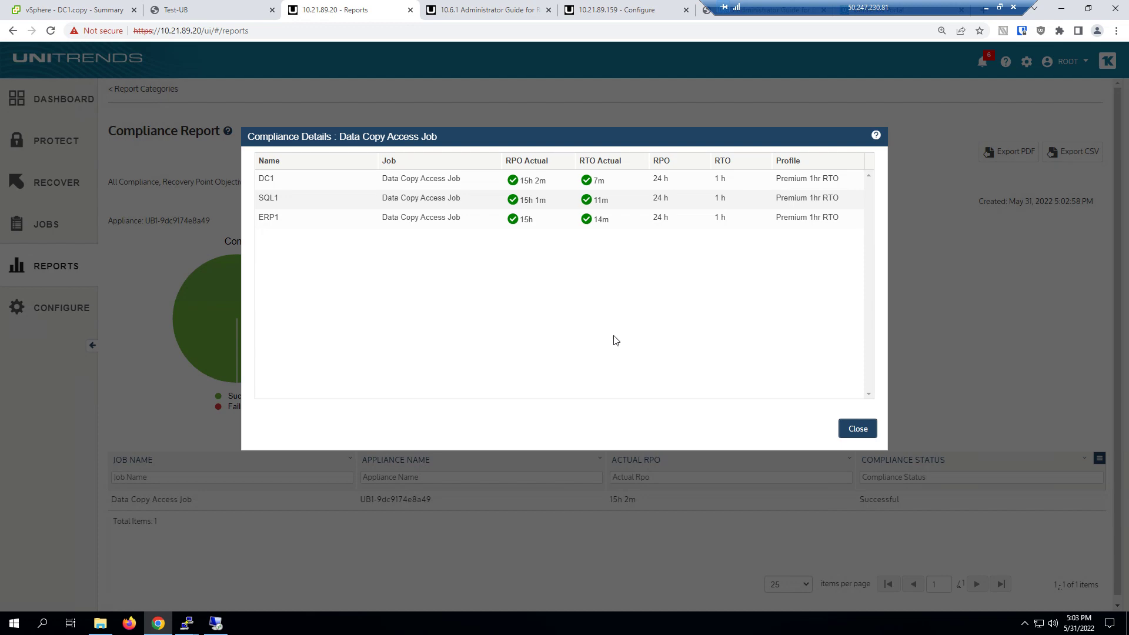
pyautogui.click(858, 429)
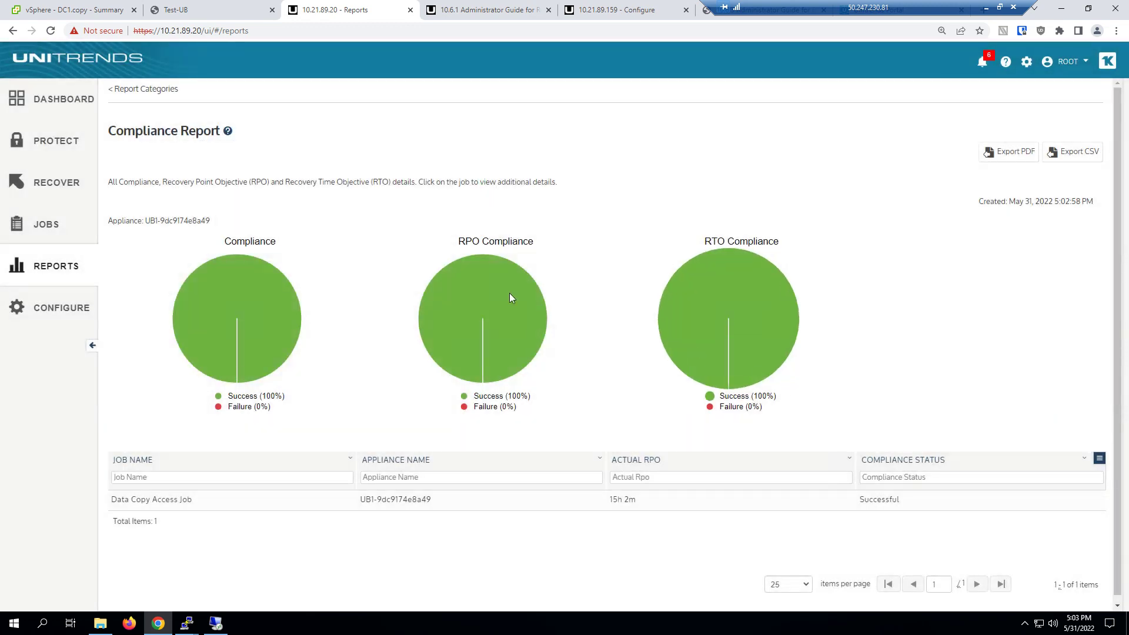
# Open the failover setup for the scheduled Data Copy Access Job, select DC1, SQL1 and ERP1, and cancel it without starting
pyautogui.click(51, 230)
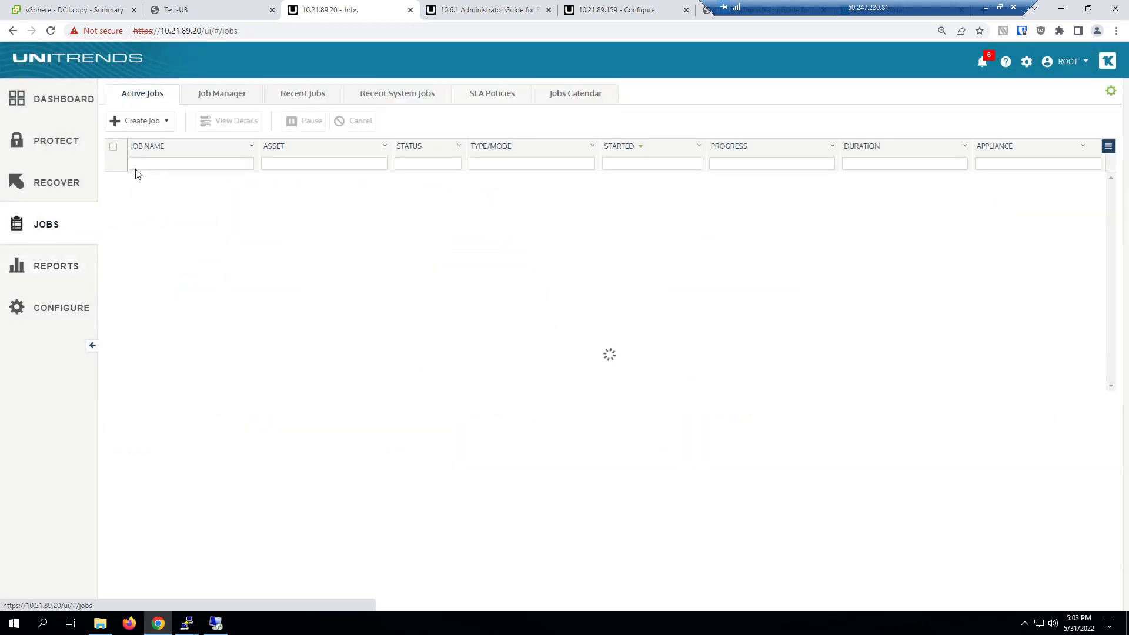
pyautogui.click(175, 203)
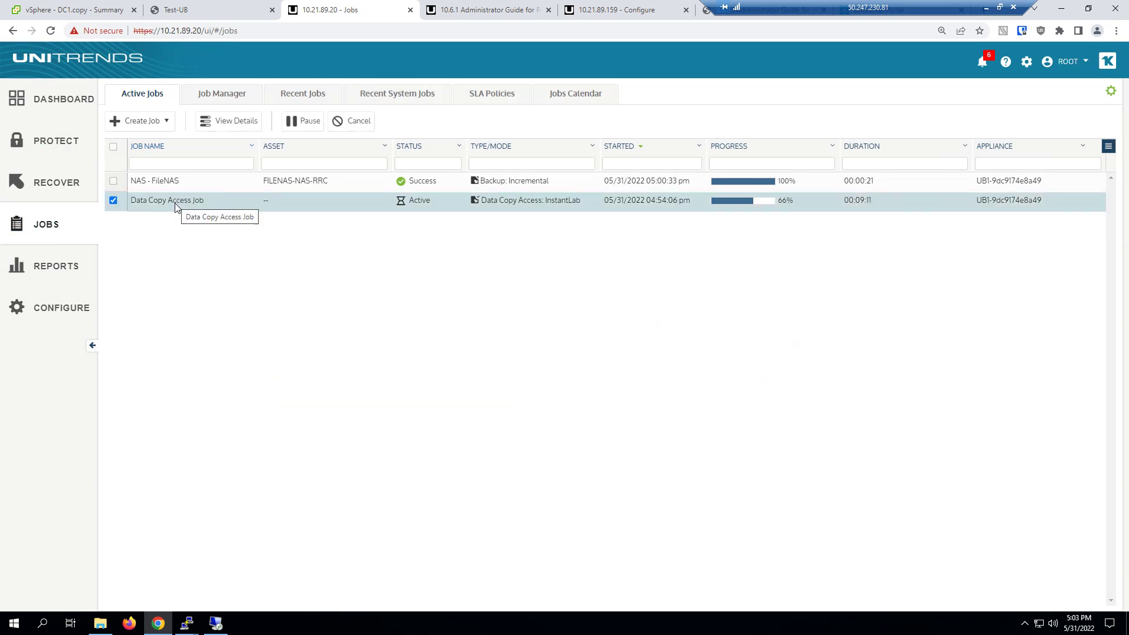
pyautogui.click(221, 95)
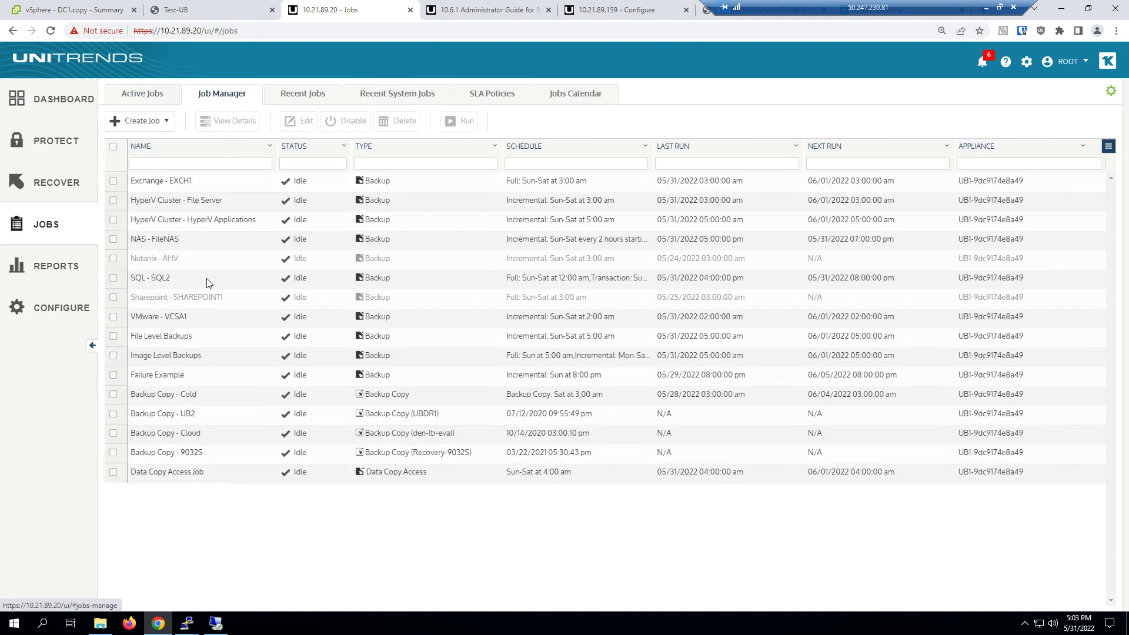
pyautogui.click(165, 478)
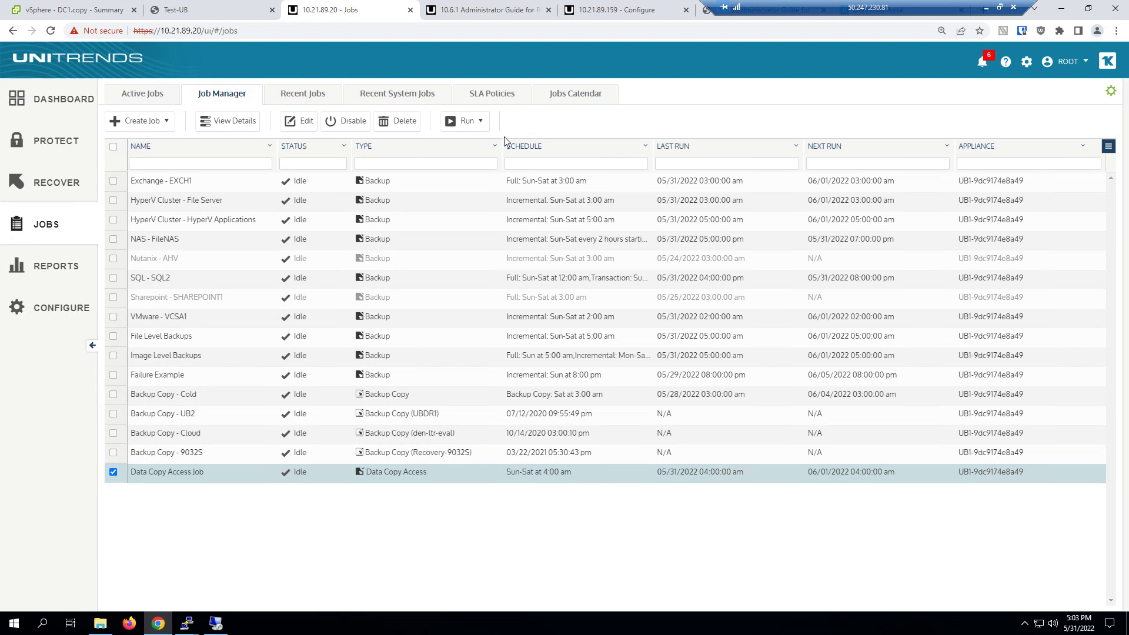
pyautogui.click(467, 121)
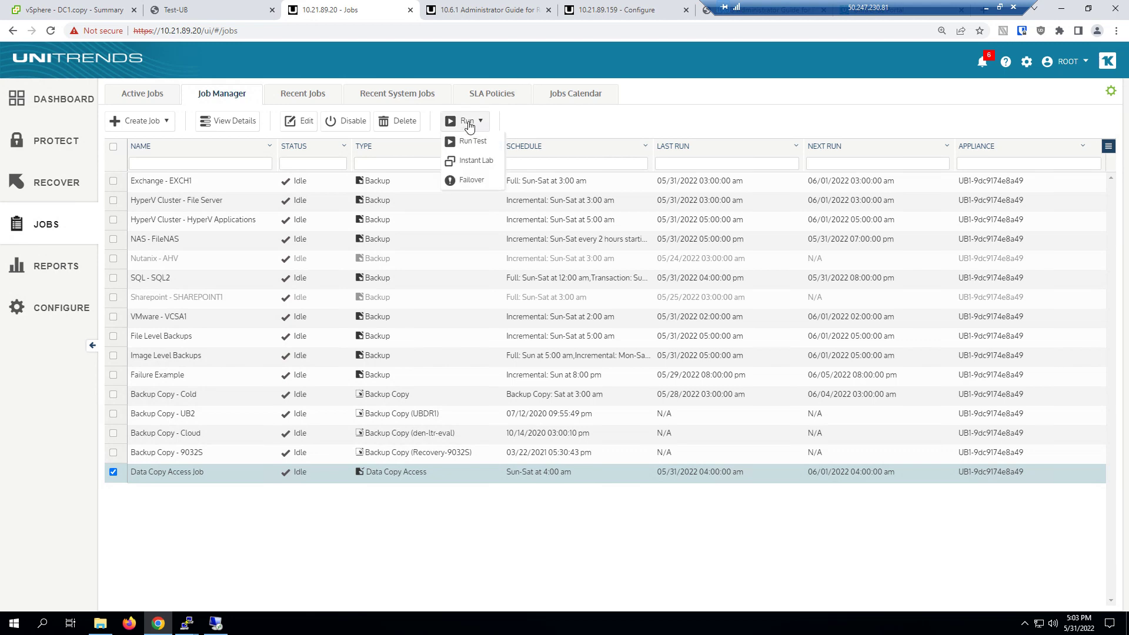
pyautogui.click(471, 182)
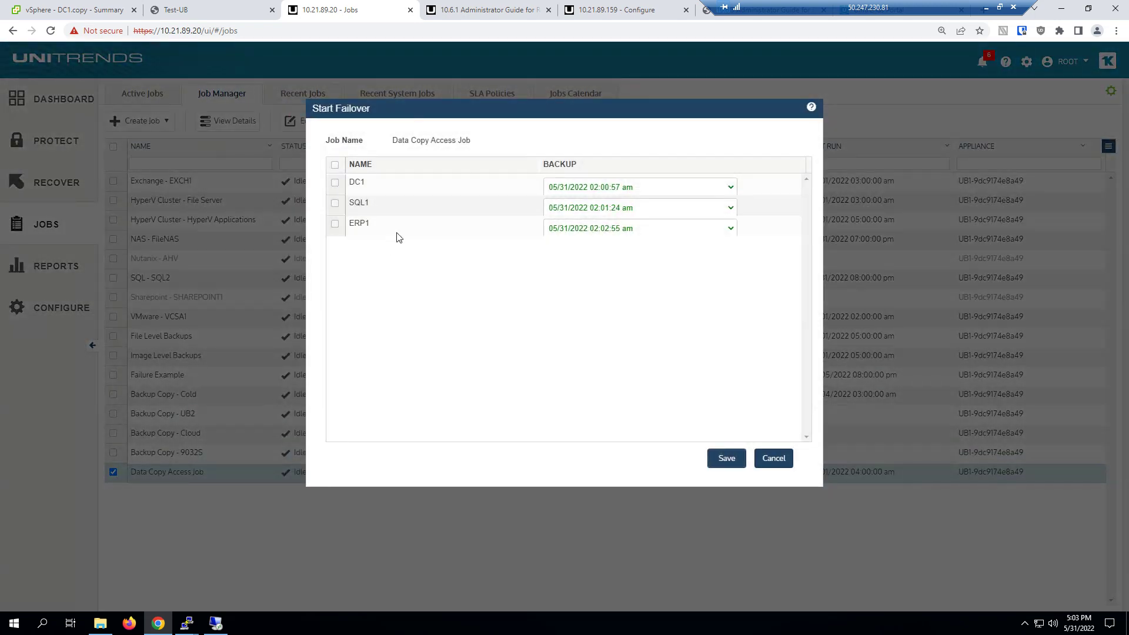
pyautogui.click(335, 165)
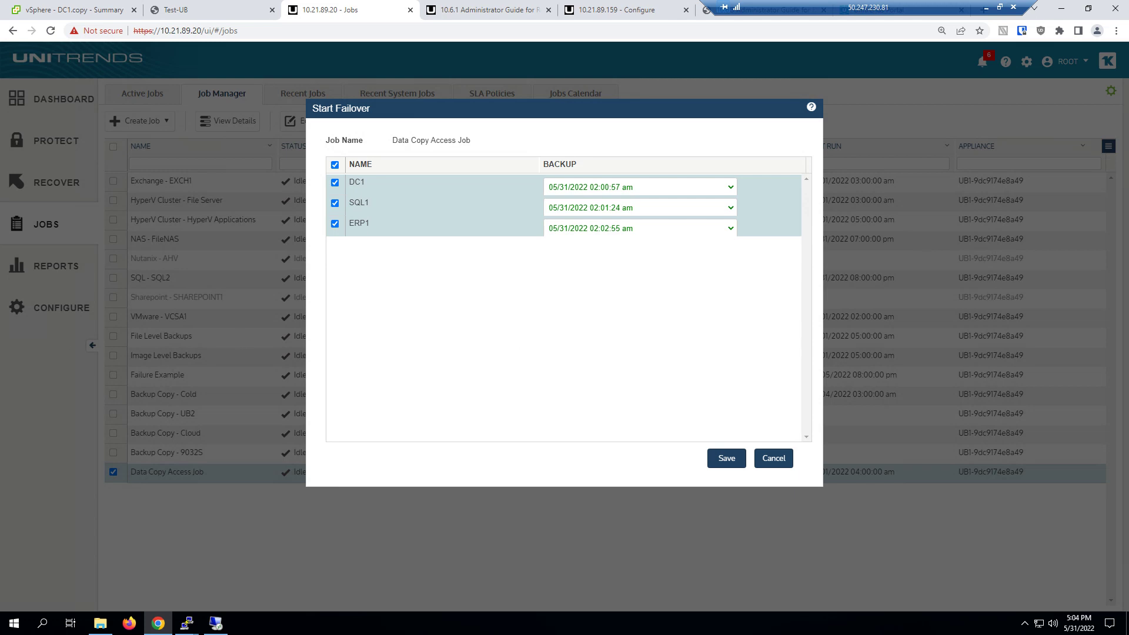
pyautogui.click(770, 458)
# Open the details of the active Data Copy Access Job and check the progress of boot groups 1 to 3
pyautogui.click(133, 96)
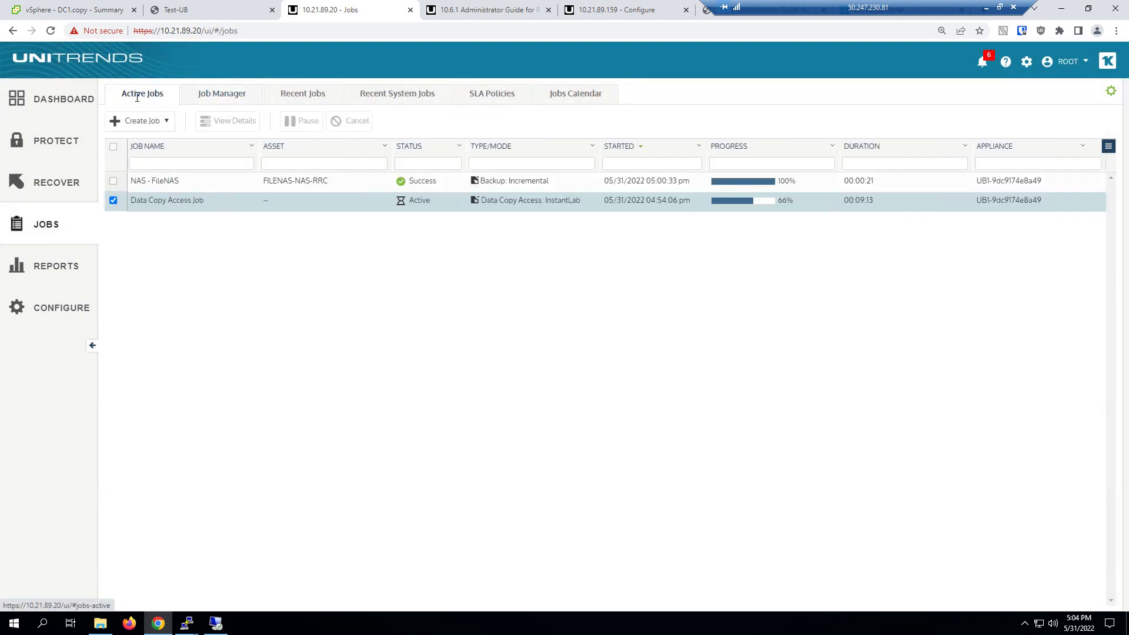
pyautogui.click(222, 203)
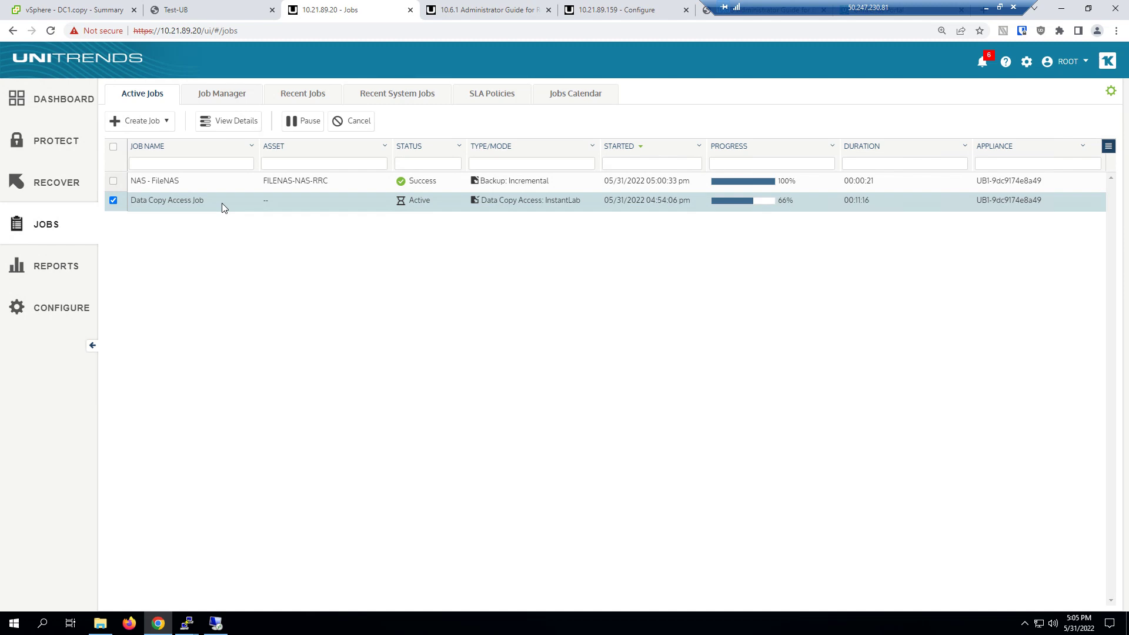
pyautogui.click(226, 120)
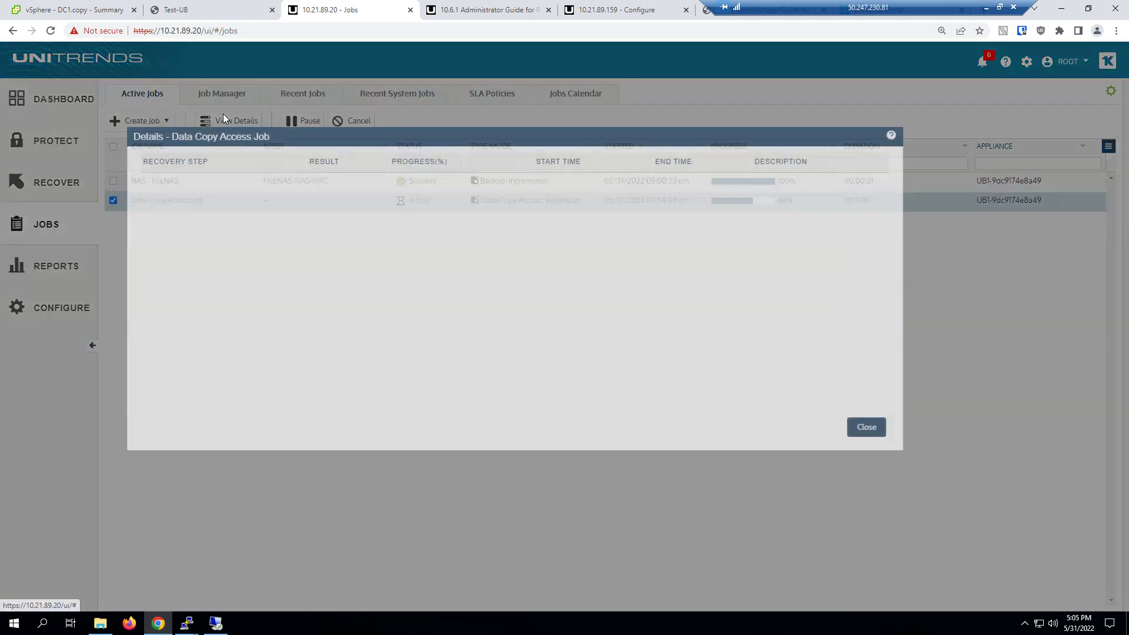
pyautogui.scroll(-1, 377, 361)
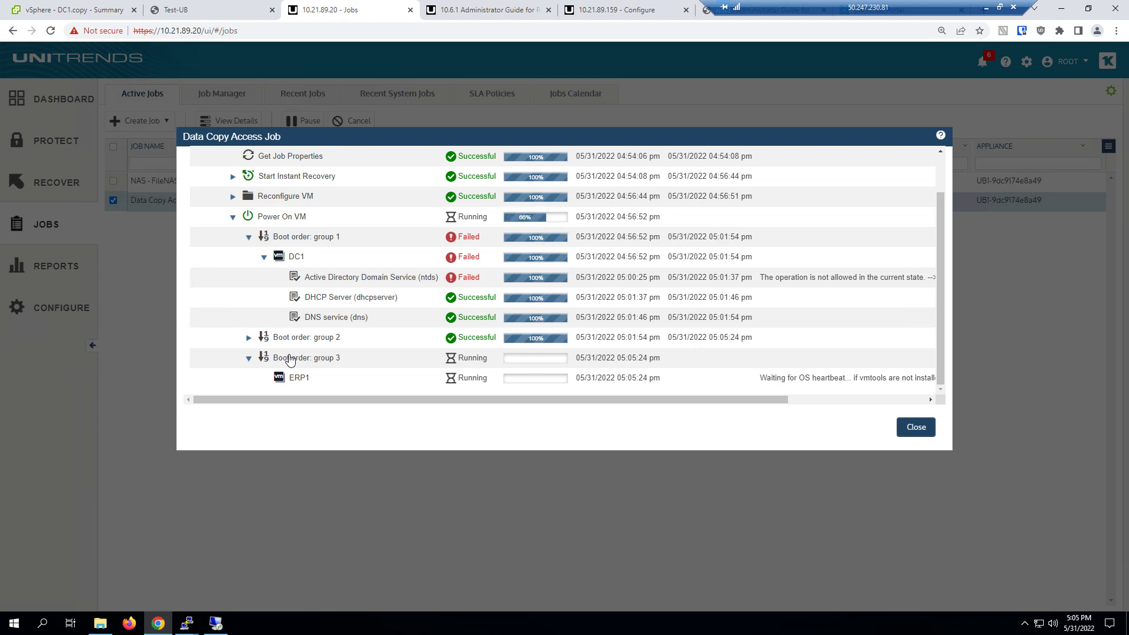
# Switch to vSphere and check the summaries of ERP1.copy and SQL1.copy, including the VMware Tools status
pyautogui.click(58, 8)
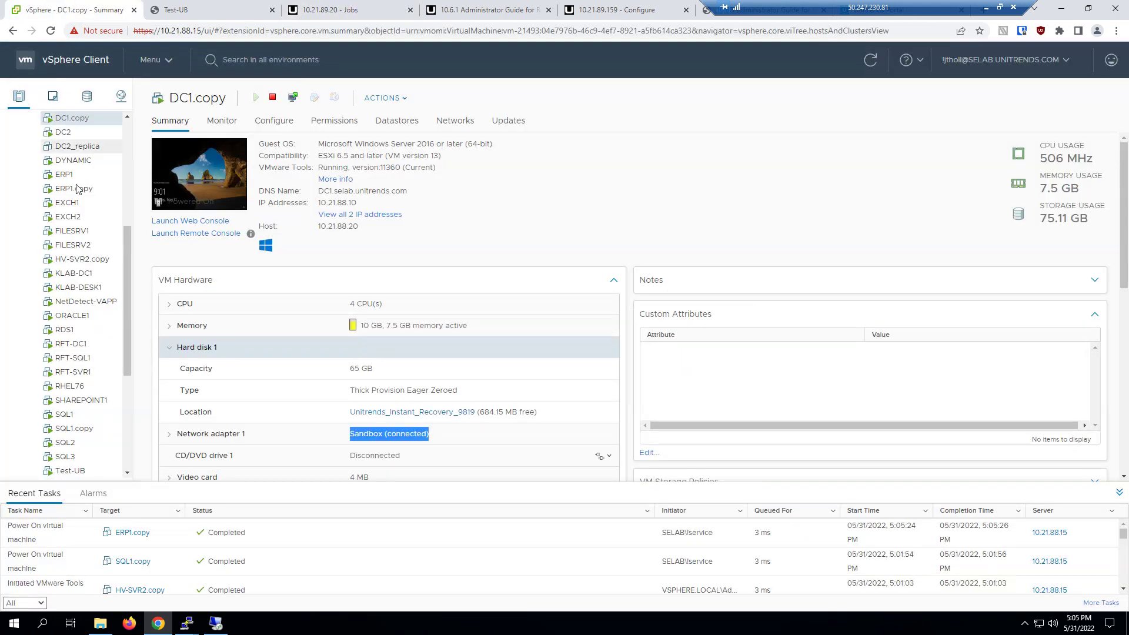
pyautogui.click(75, 189)
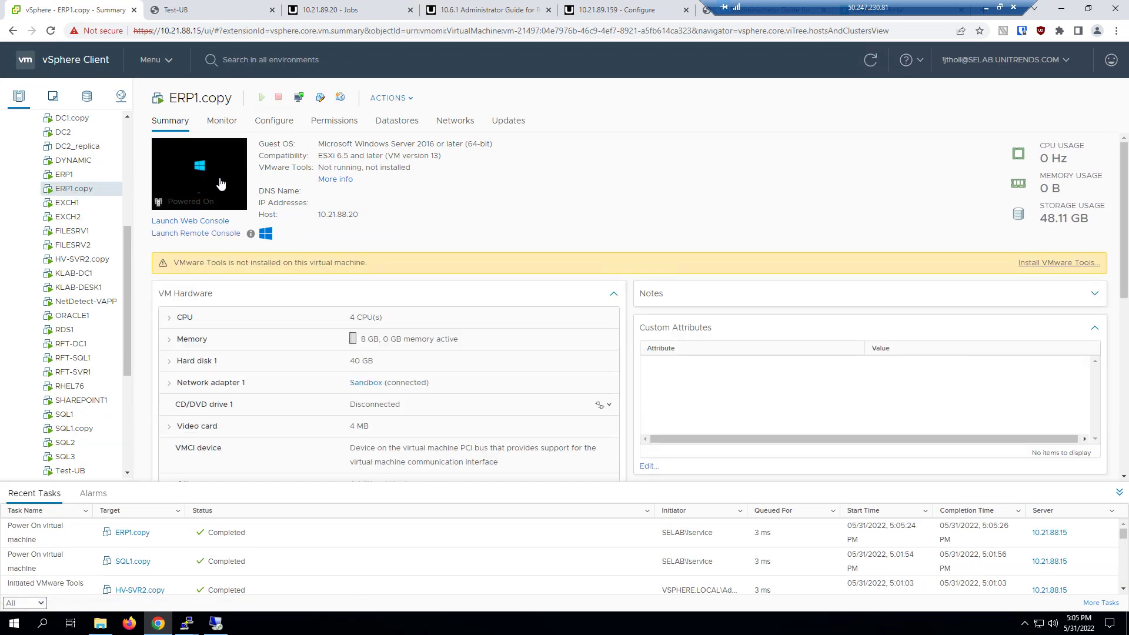
pyautogui.scroll(-2, 75, 402)
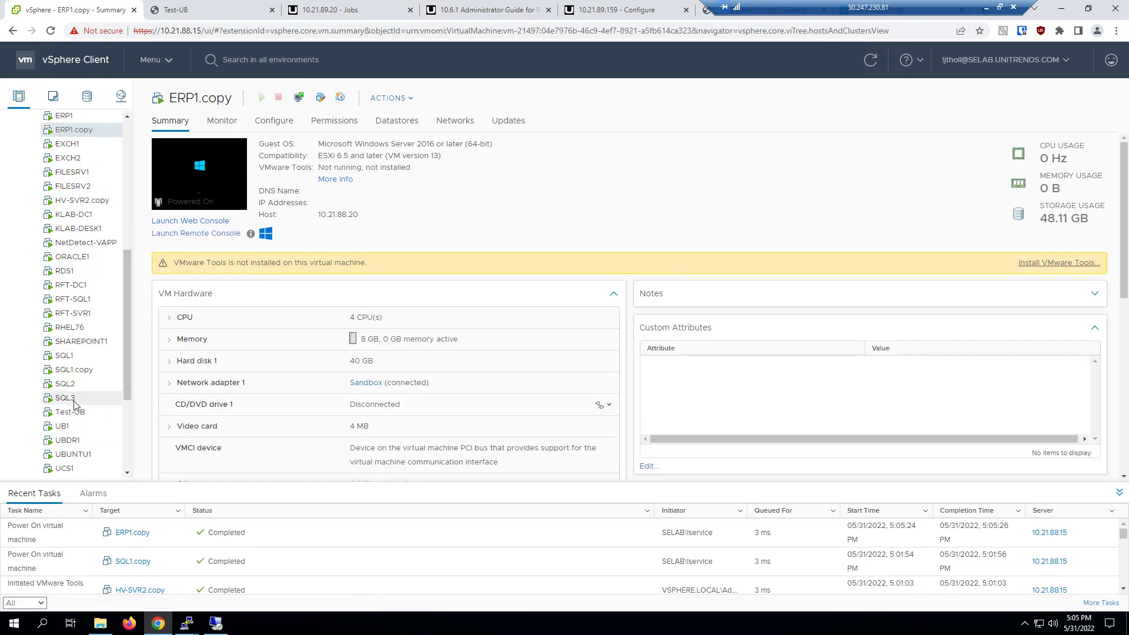
pyautogui.click(73, 369)
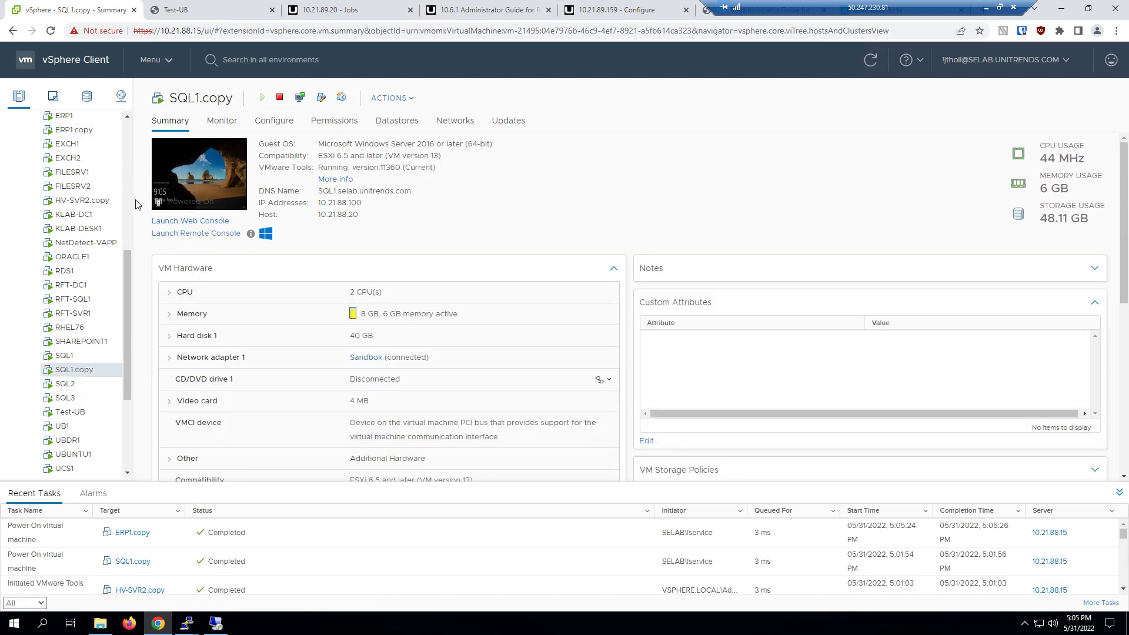
pyautogui.scroll(4, 132, 200)
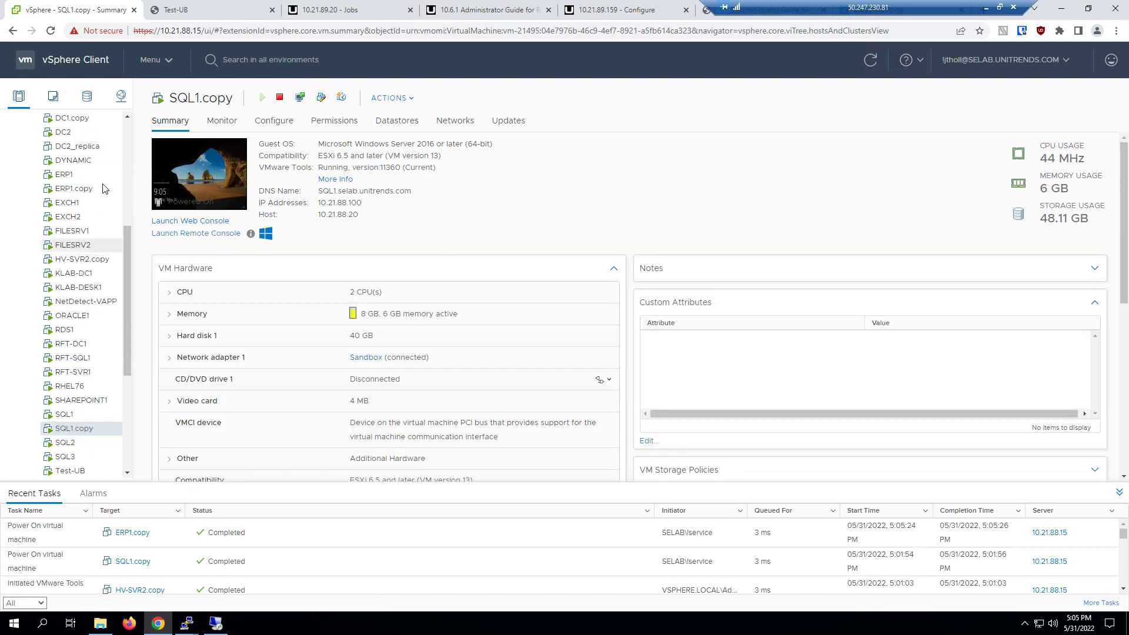
pyautogui.doubleClick(333, 168)
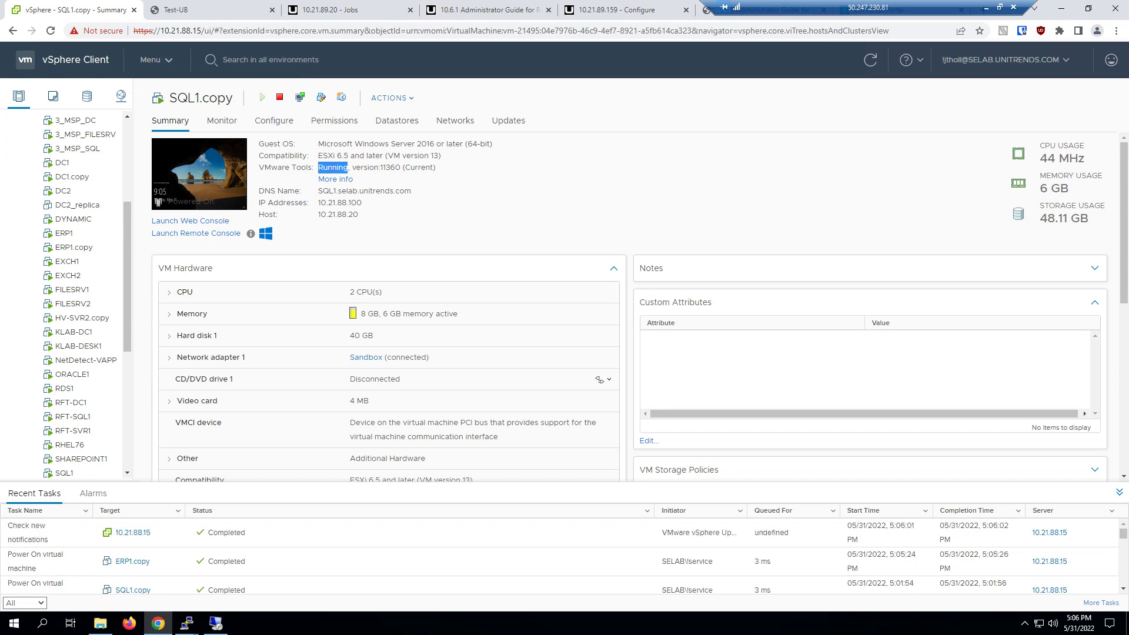
# Switch to the job report e-mail in Outlook and review its total time and every recovery step through RPO/RTO compliance
pyautogui.press('super')
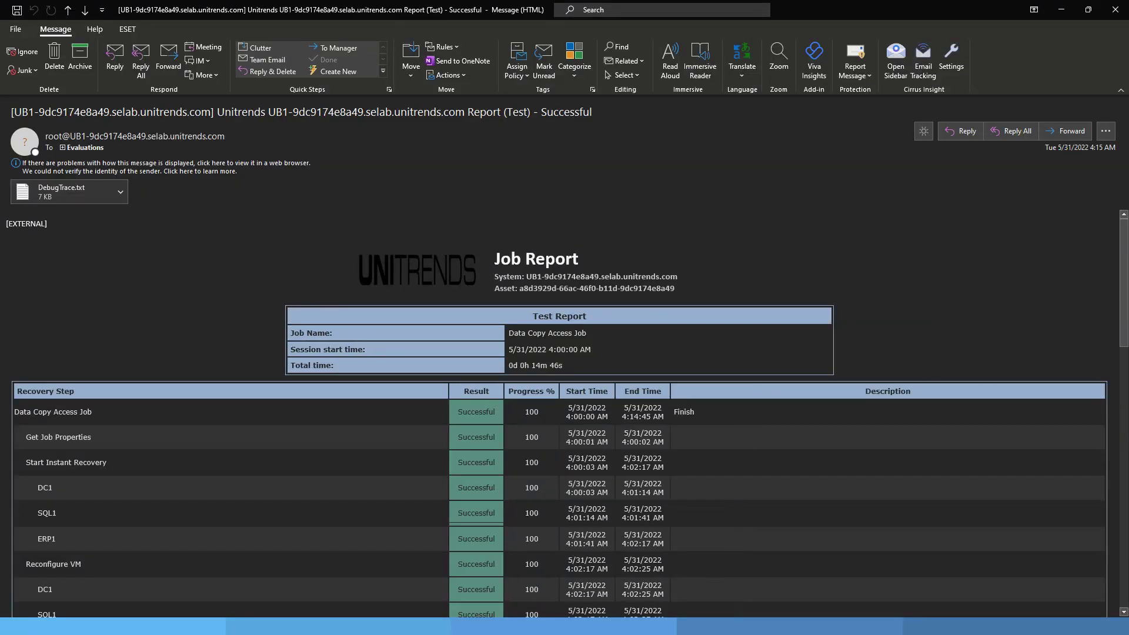
pyautogui.click(240, 300)
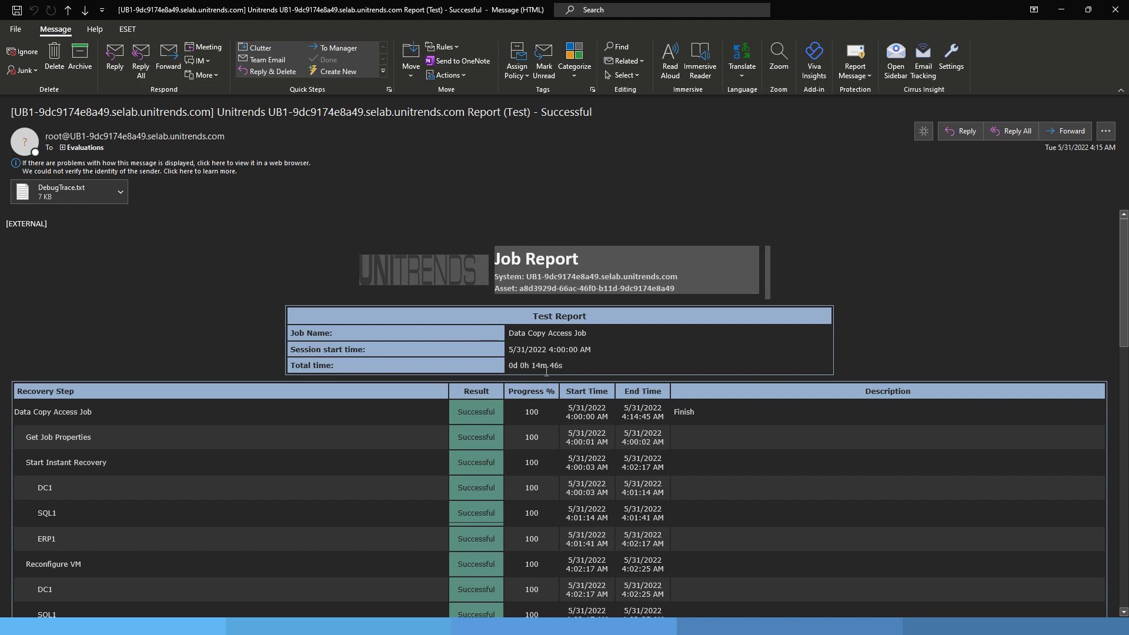
pyautogui.moveTo(547, 371); pyautogui.dragTo(419, 371)
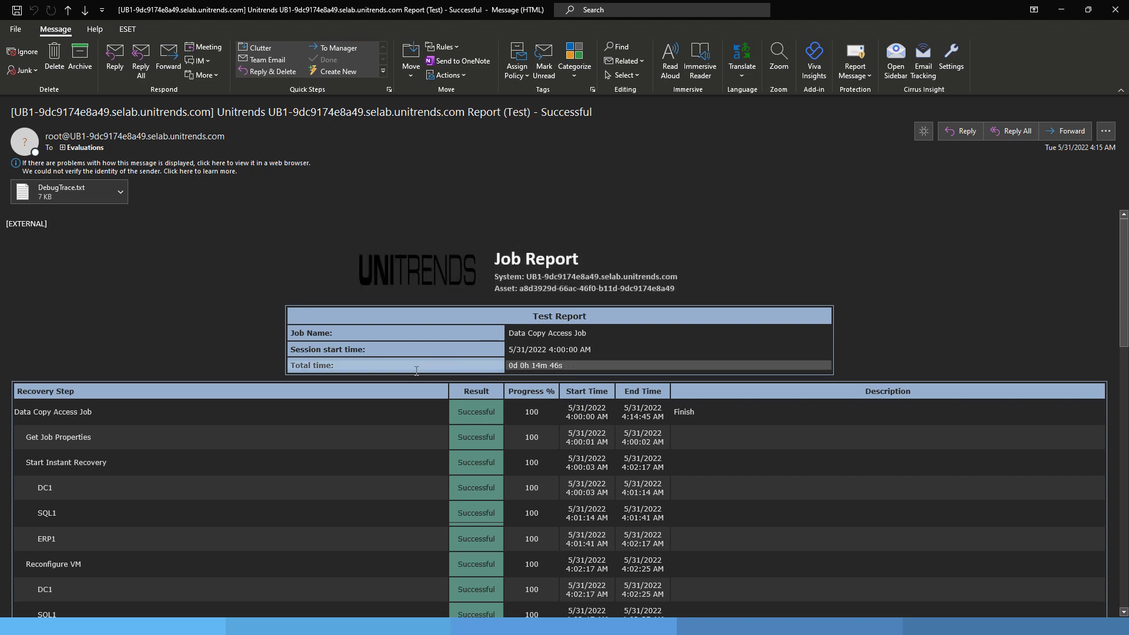
pyautogui.scroll(-4, 415, 365)
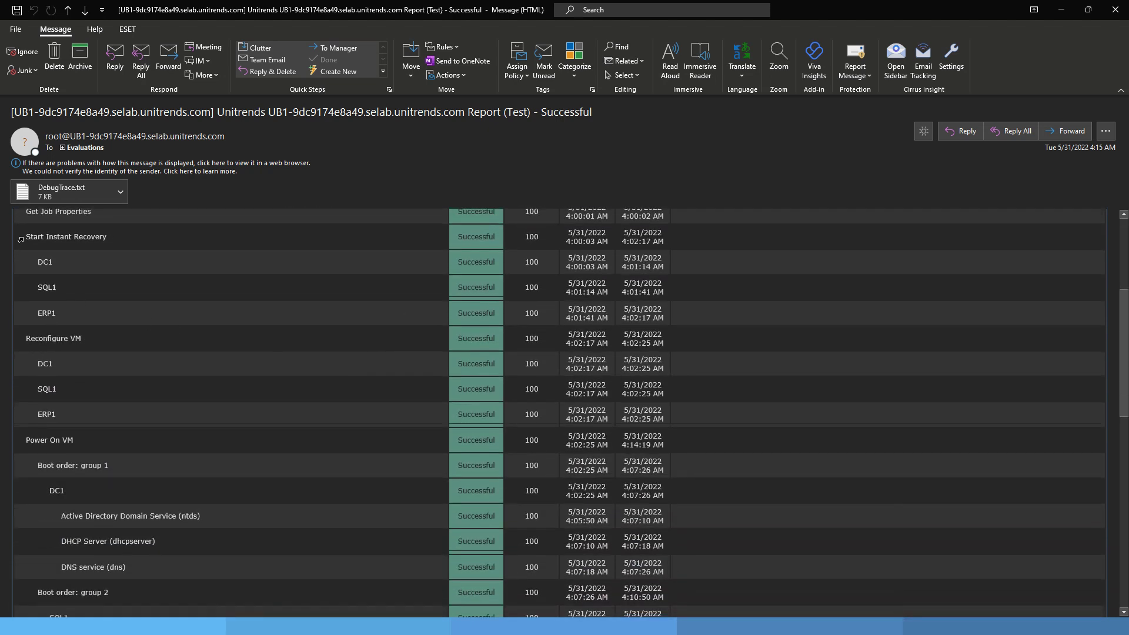
pyautogui.moveTo(17, 238); pyautogui.dragTo(82, 421)
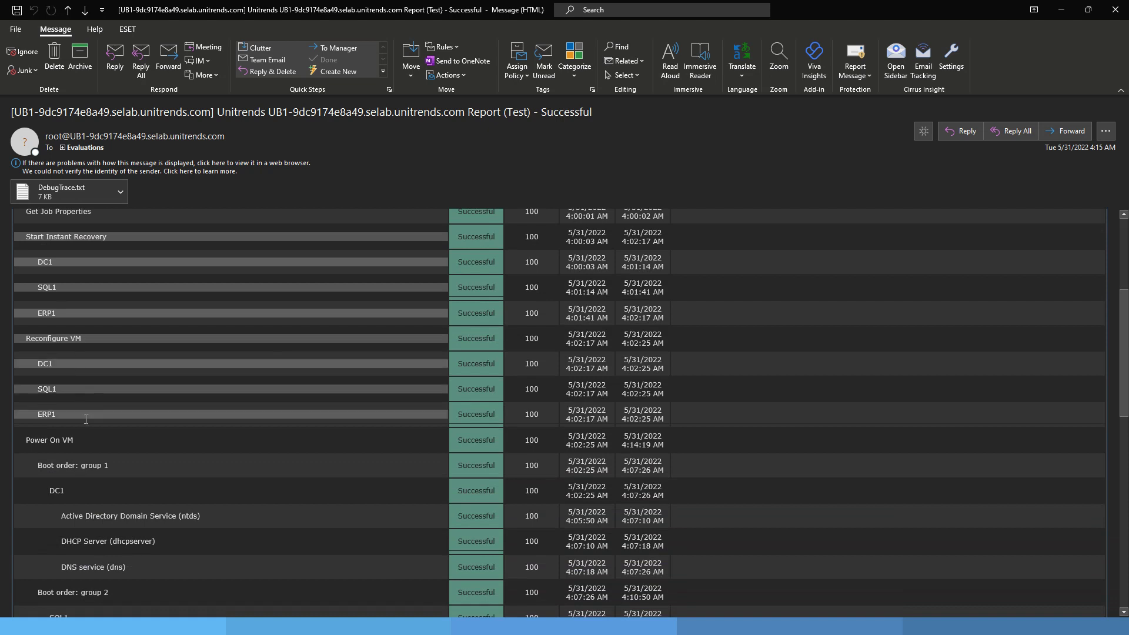
pyautogui.scroll(-2, 83, 421)
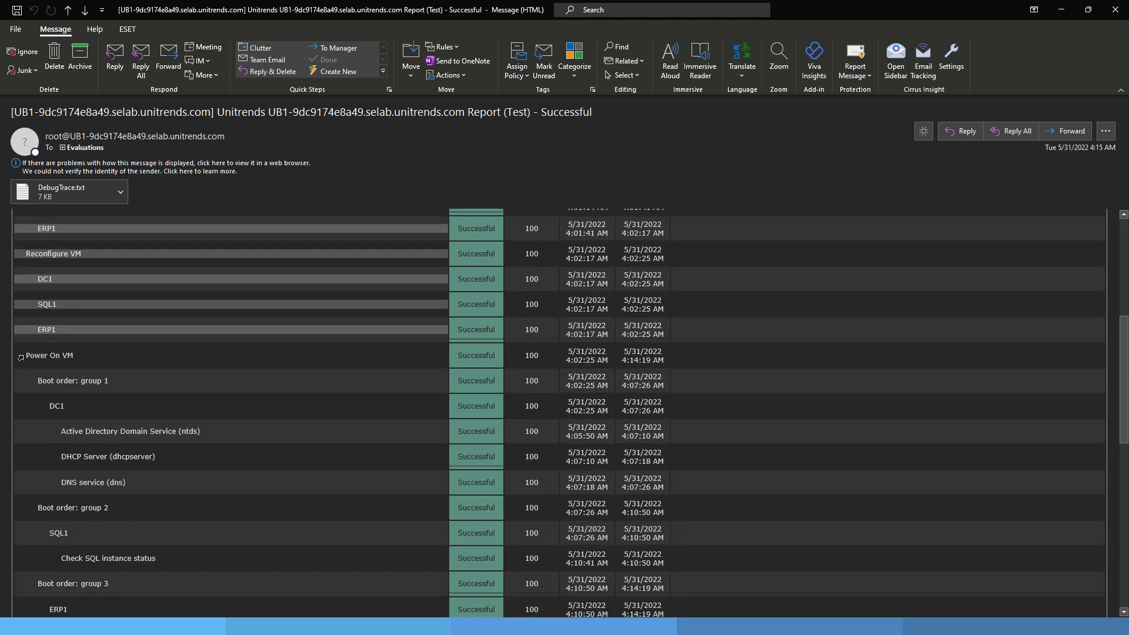
pyautogui.moveTo(20, 357); pyautogui.dragTo(138, 582)
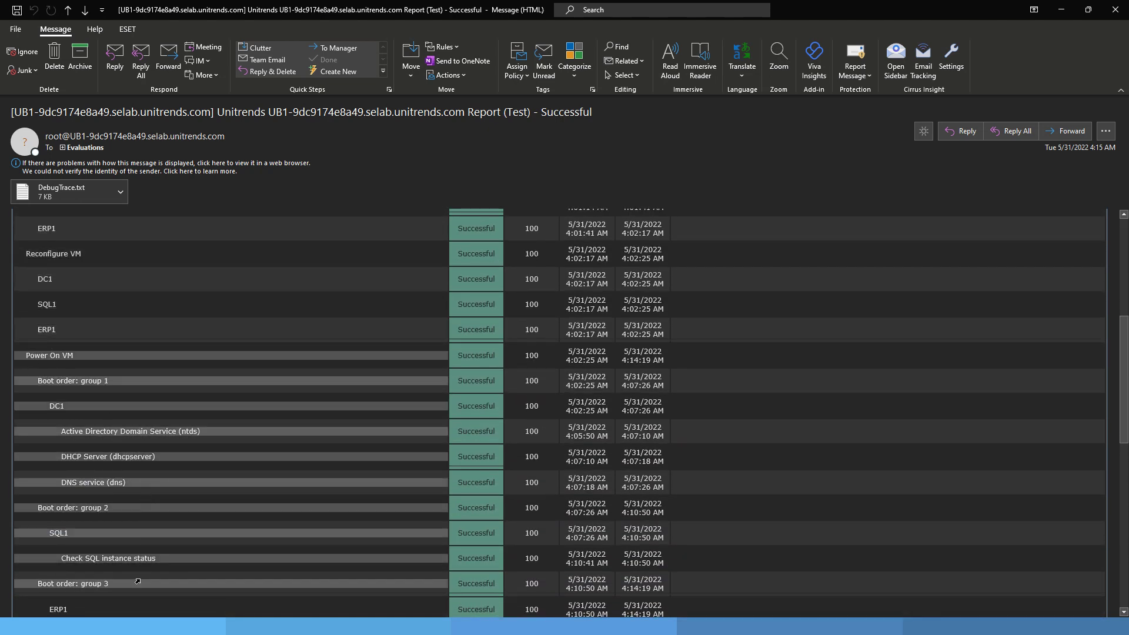
pyautogui.scroll(-10, 138, 582)
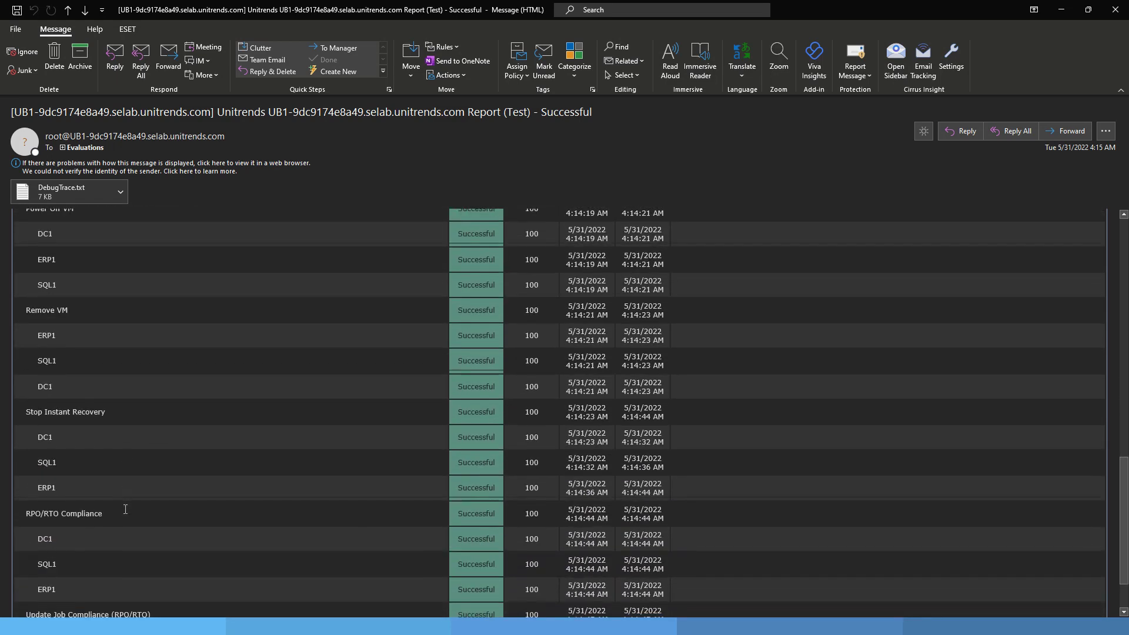
pyautogui.scroll(-2, 125, 506)
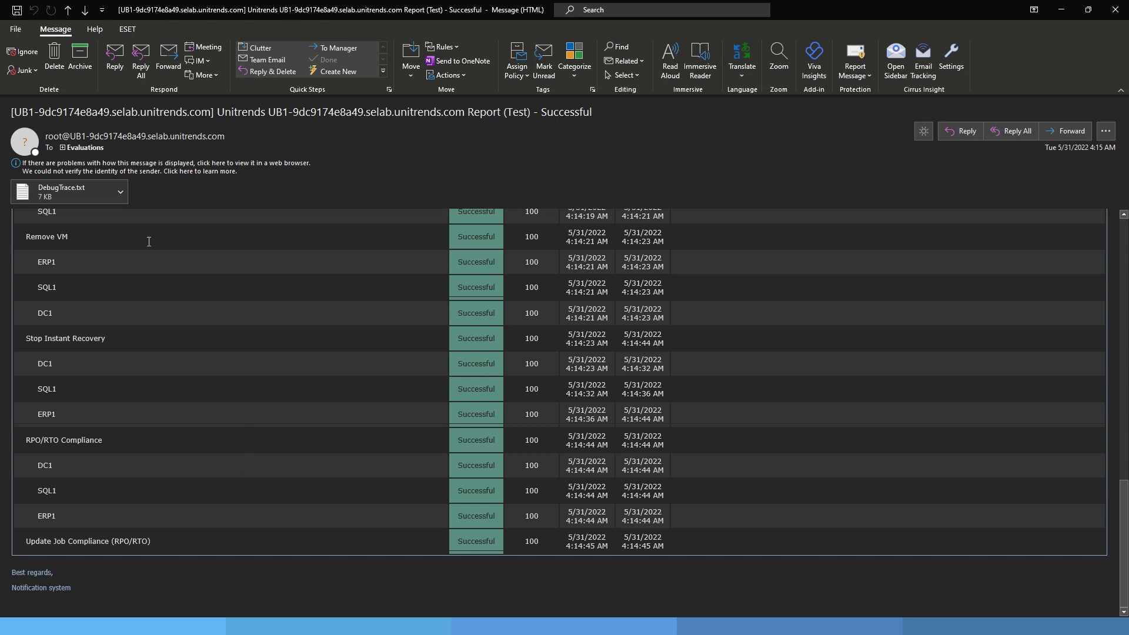
# Open the e-mail's DebugTrace.txt attachment in Notepad to view the job's detailed log
pyautogui.click(68, 191)
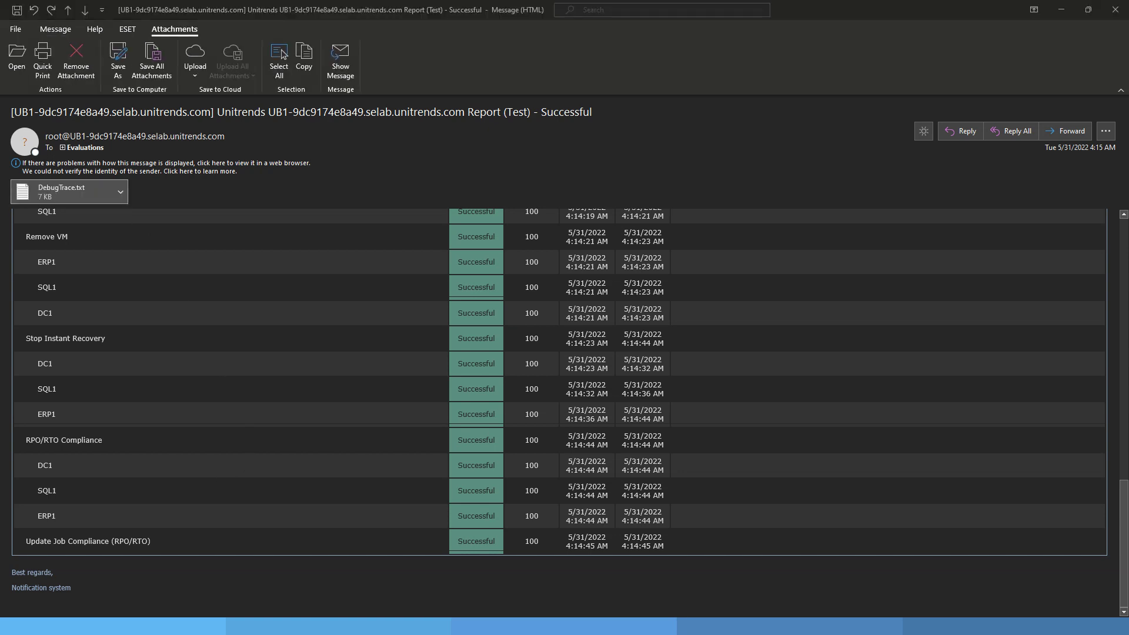
pyautogui.moveTo(0, 24); pyautogui.dragTo(454, 0)
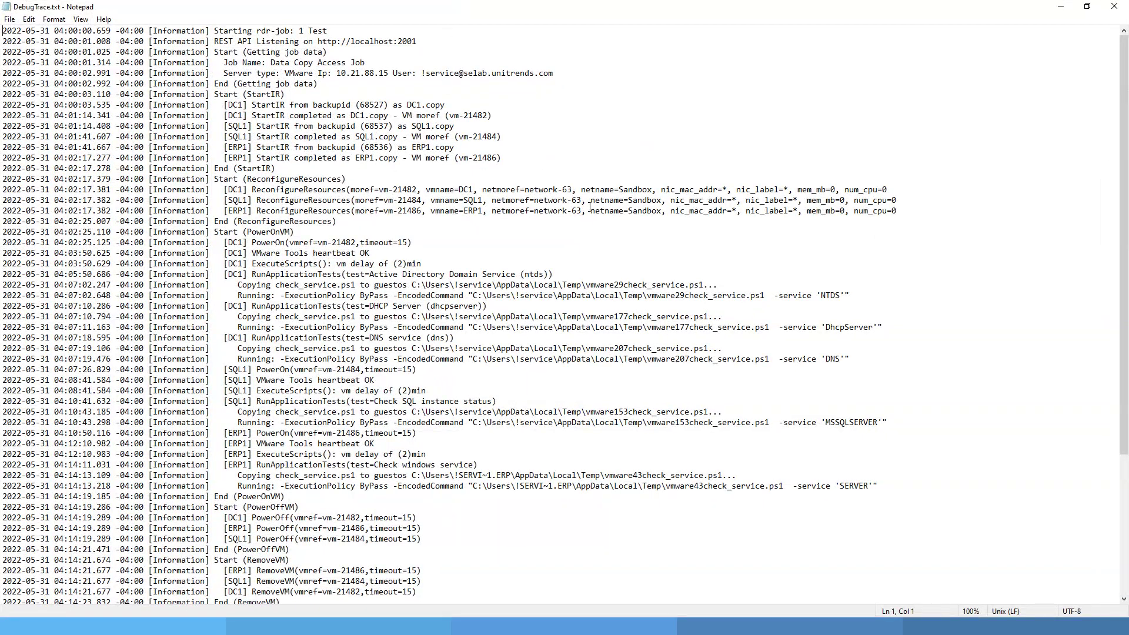
# Highlight the NTDS service check command in the DebugTrace.txt log and close the file
pyautogui.moveTo(876, 298); pyautogui.dragTo(263, 297)
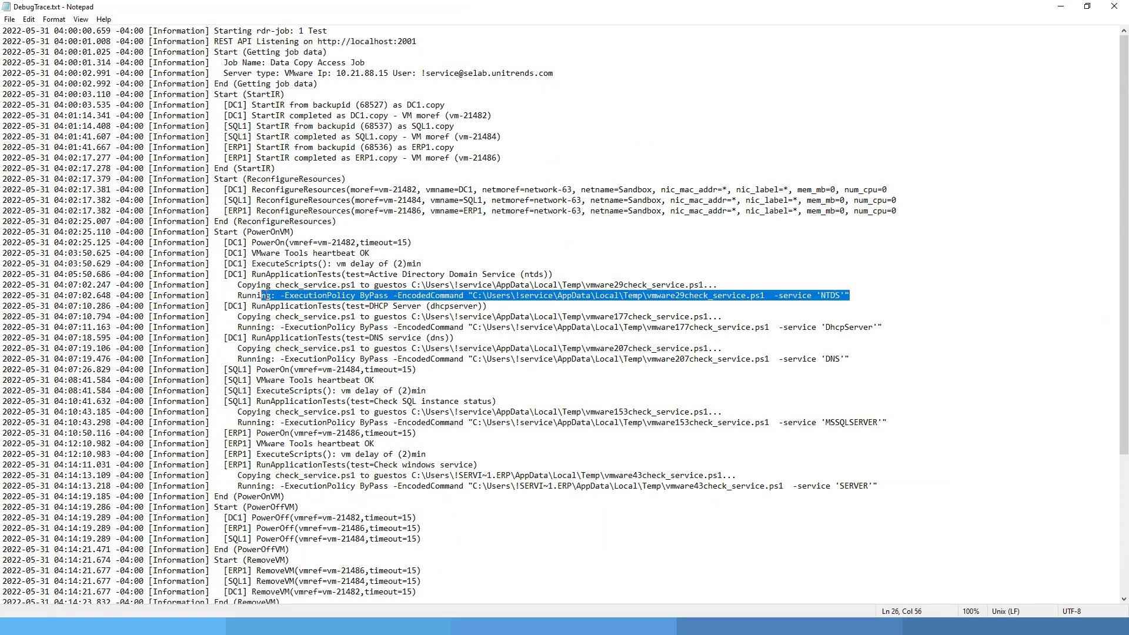
pyautogui.click(1115, 8)
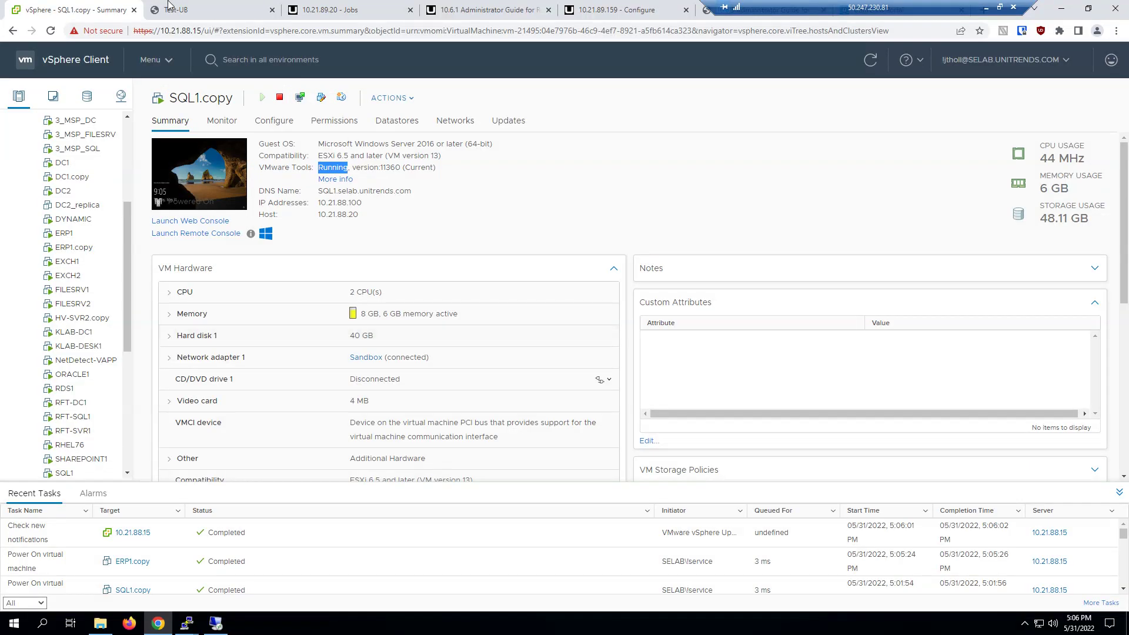
# Switch to the Unitrends jobs page, check the Data Copy Access Job's remaining boot group progress and close its details
pyautogui.click(341, 8)
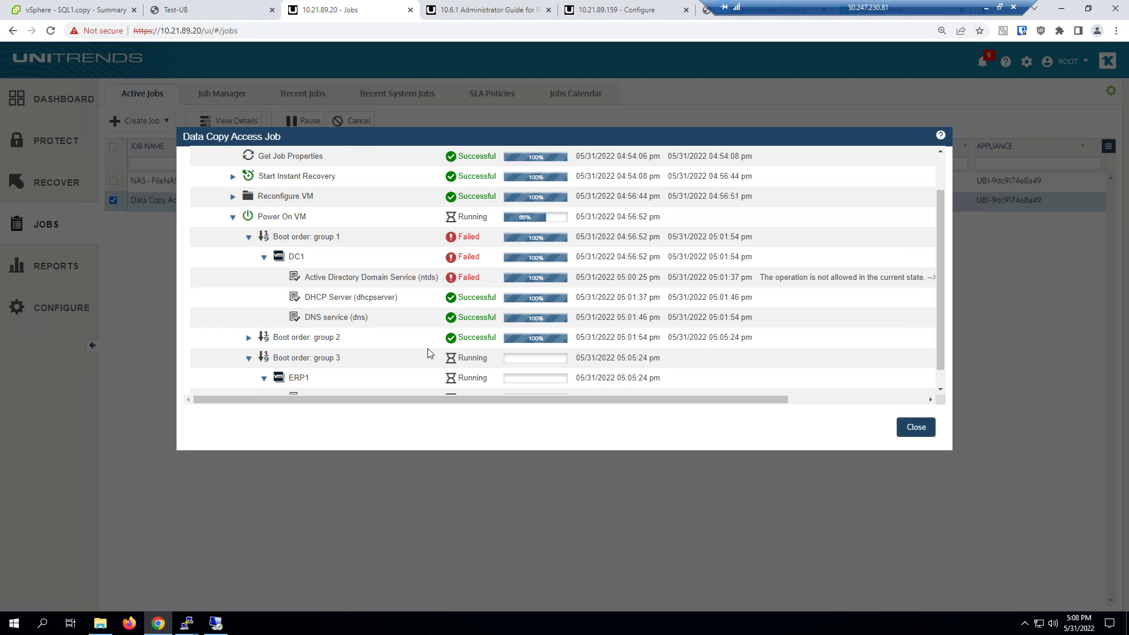
pyautogui.scroll(-1, 413, 350)
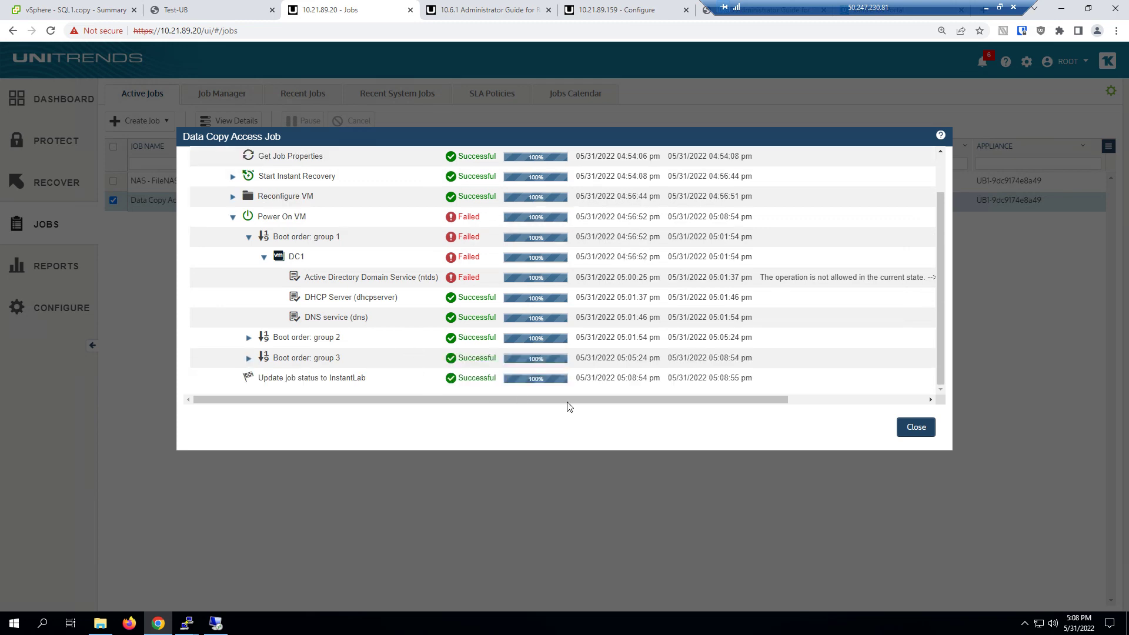
pyautogui.click(908, 426)
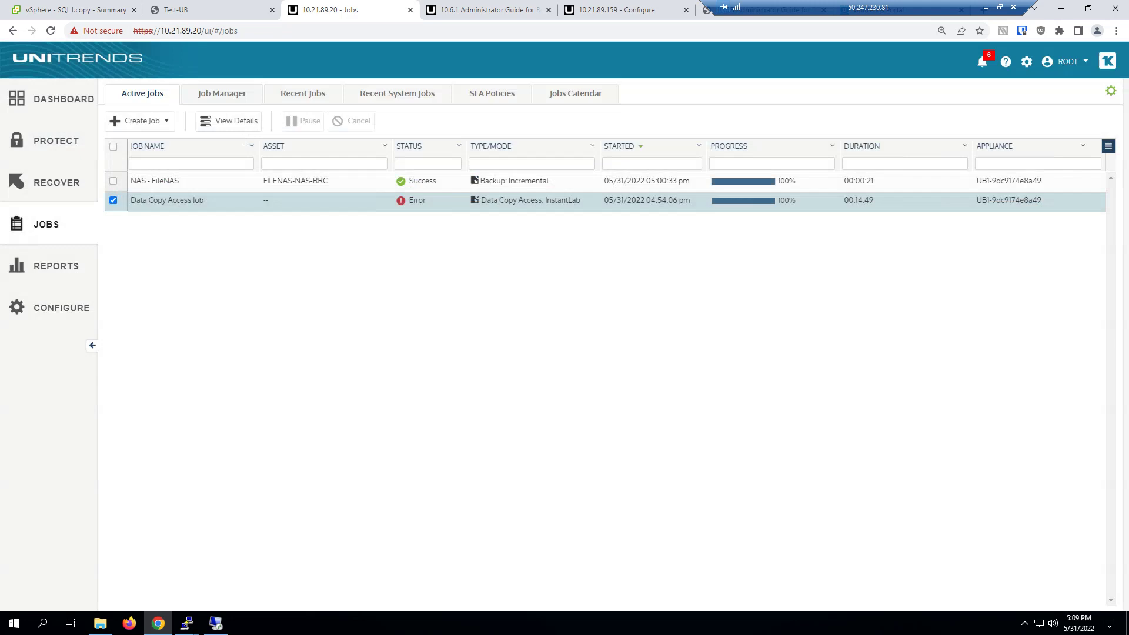
# Discard the Data Copy Access Job's running InstantLab from the job manager and acknowledge the submission
pyautogui.click(213, 96)
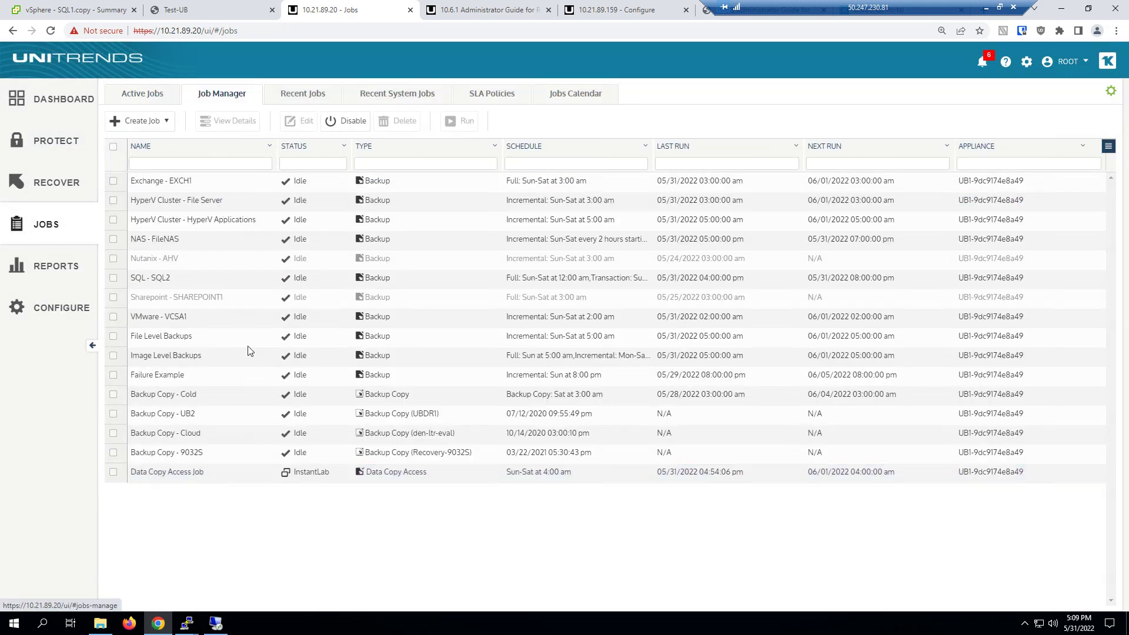
pyautogui.click(274, 480)
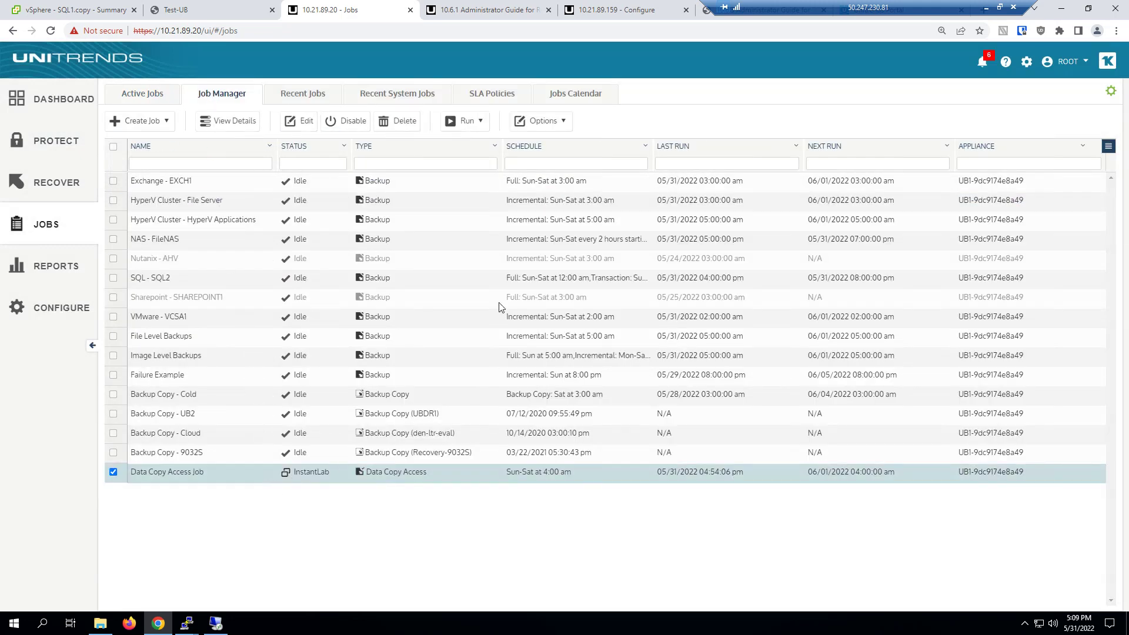
pyautogui.click(528, 126)
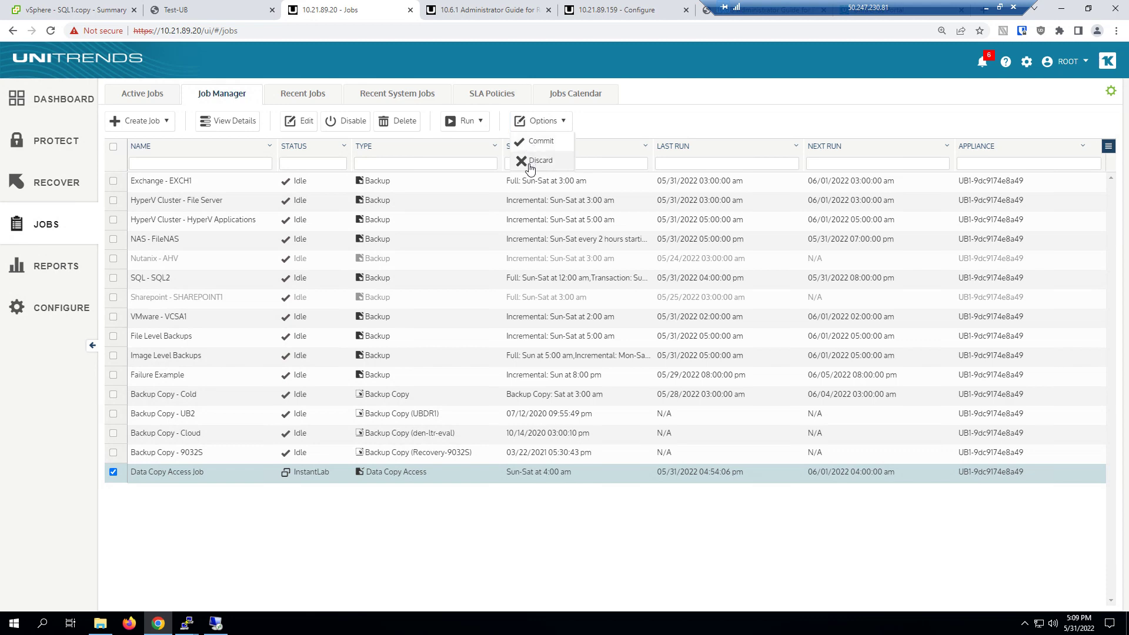
pyautogui.click(529, 163)
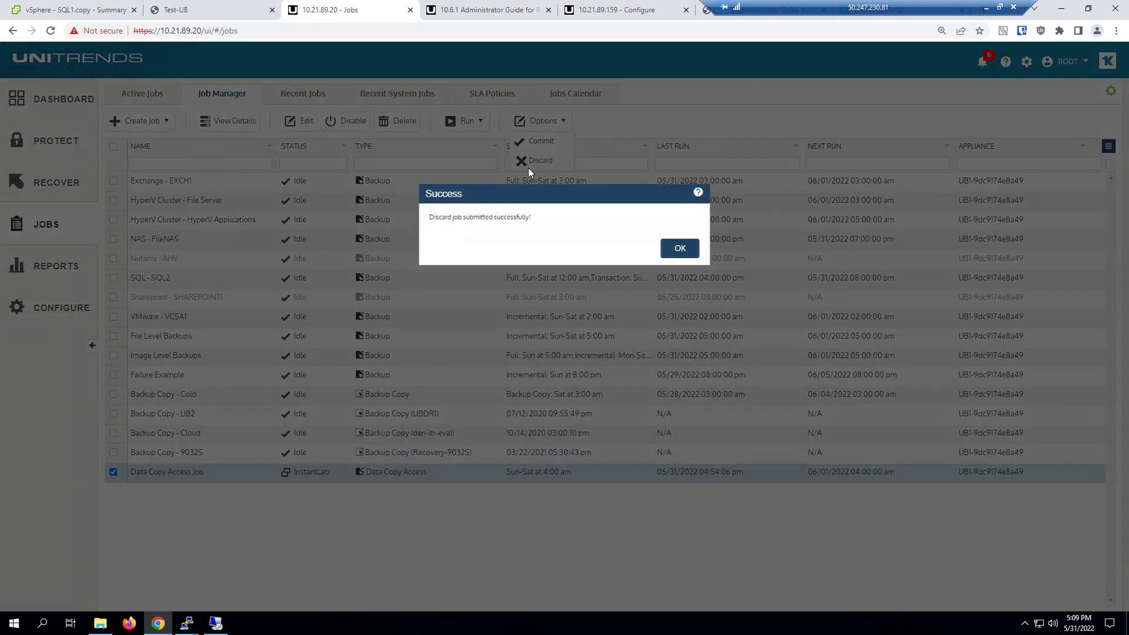
pyautogui.click(666, 254)
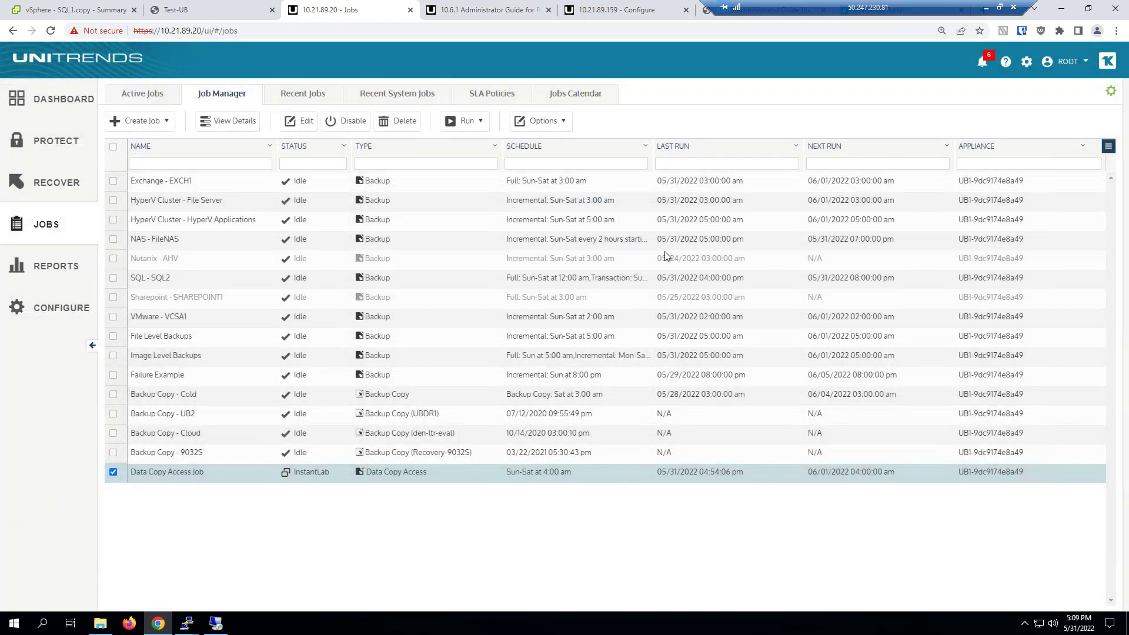